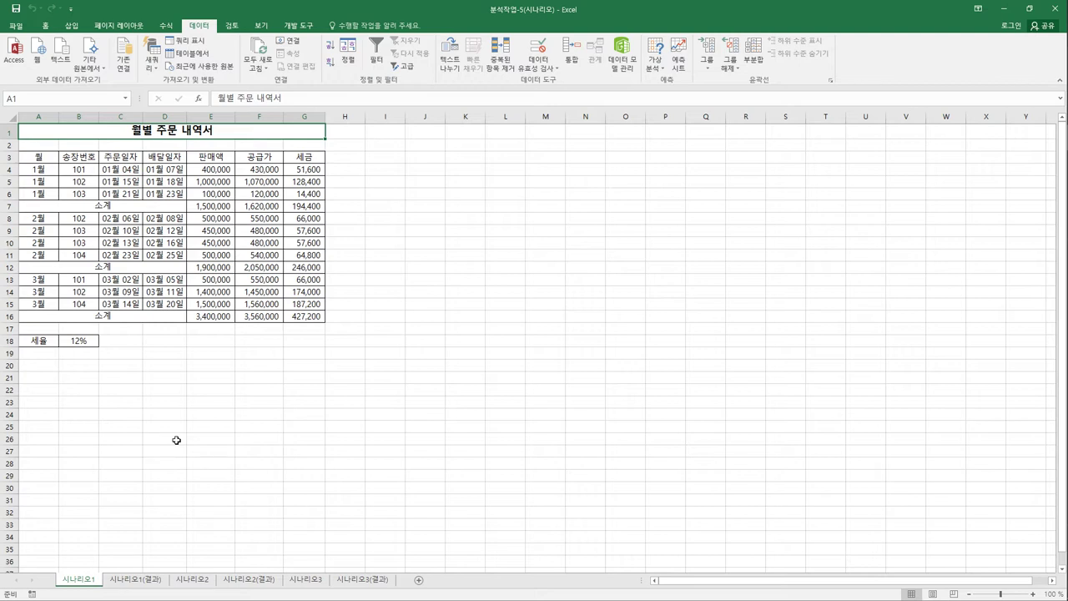
- Define the name 세율 for the tax rate cell B18 on the 시나리오1 sheet
click(92, 341)
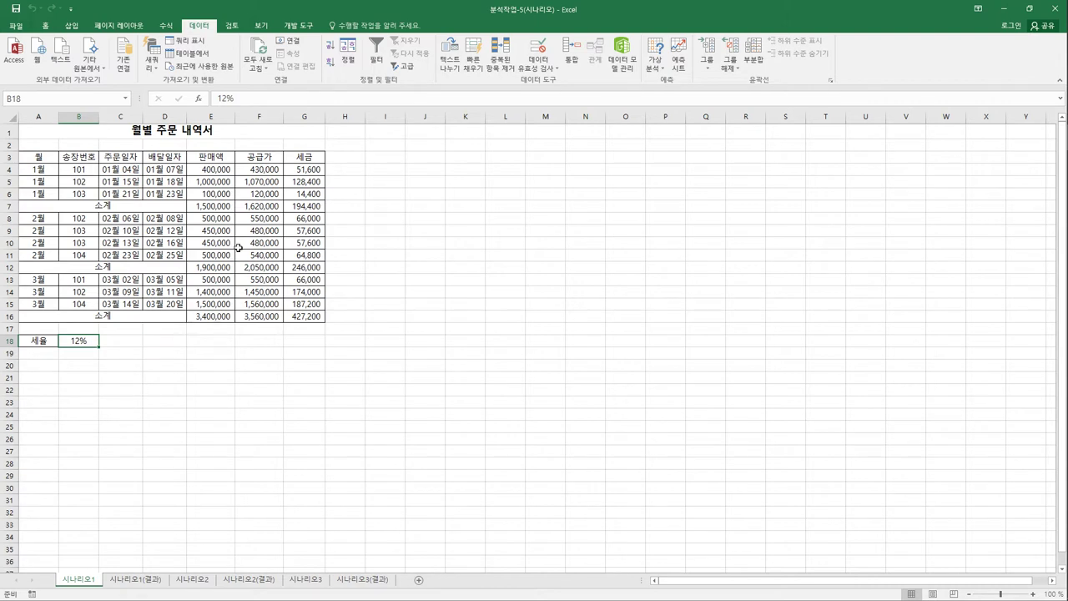
click(302, 210)
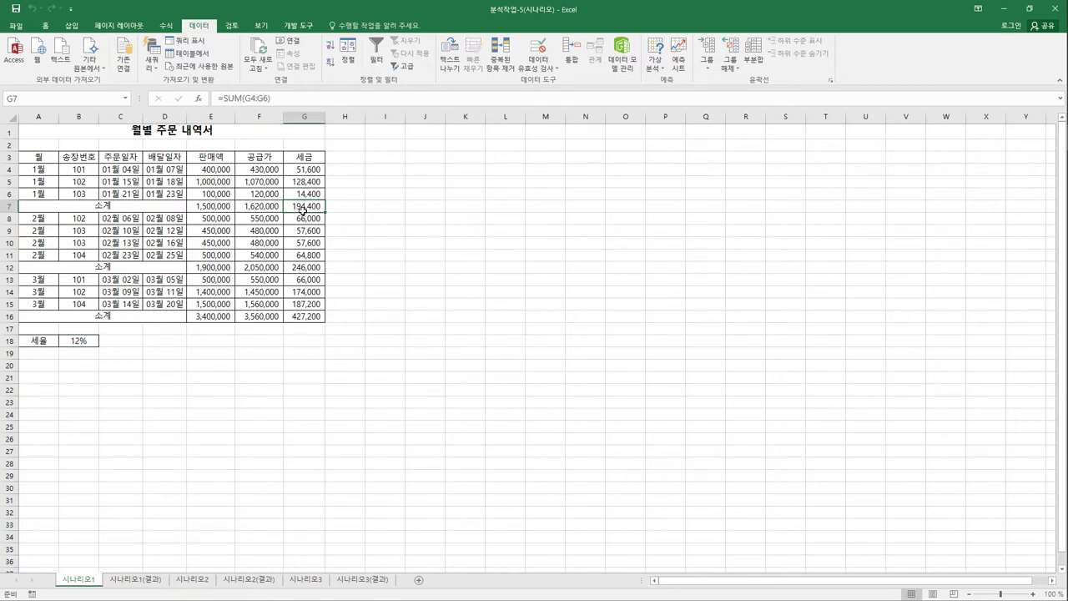
click(309, 268)
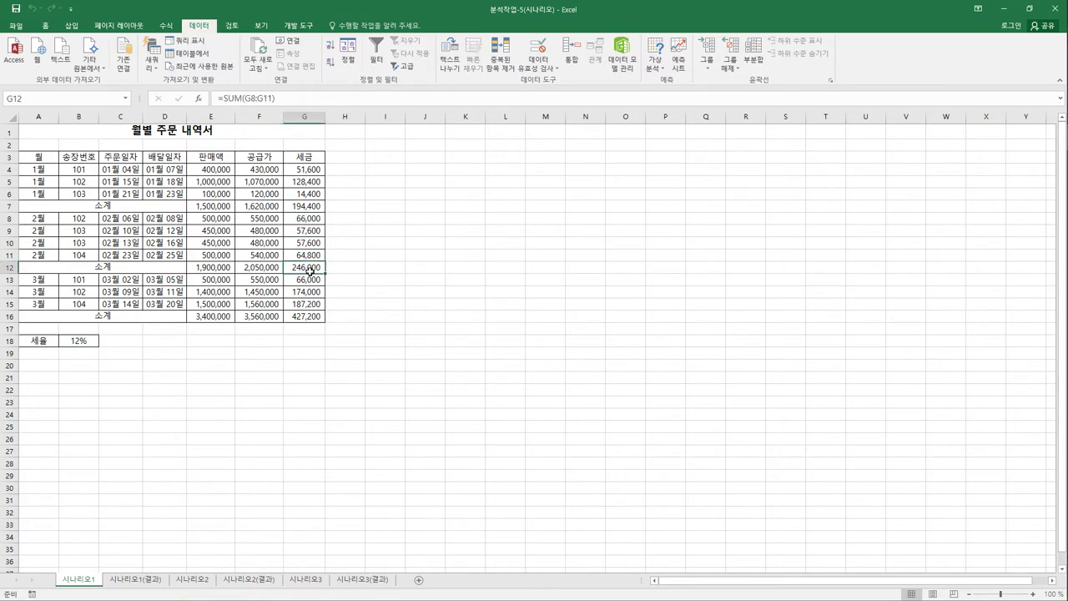
click(306, 317)
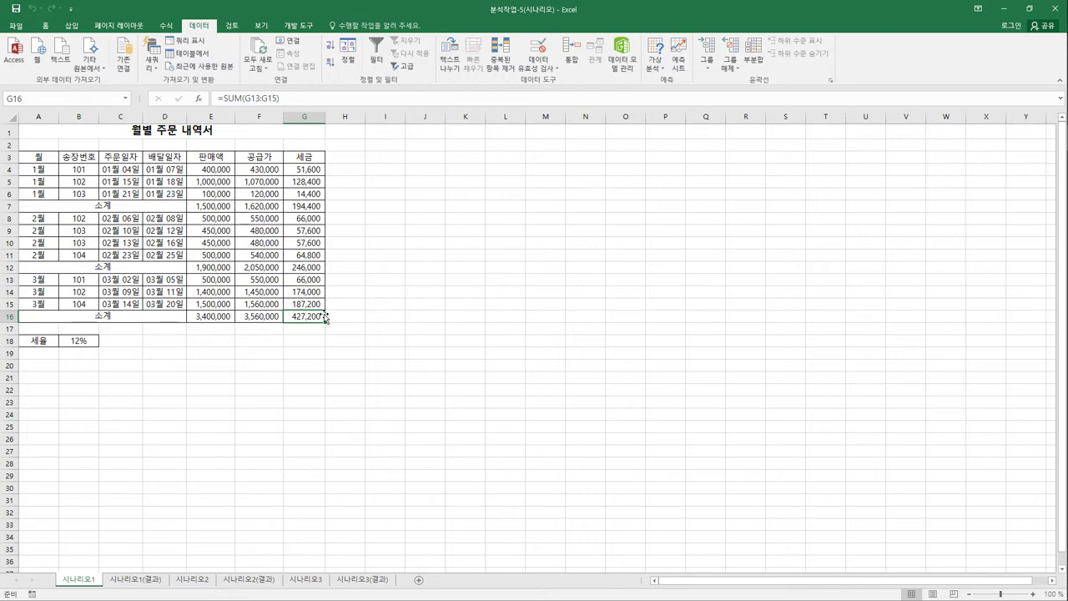
click(88, 342)
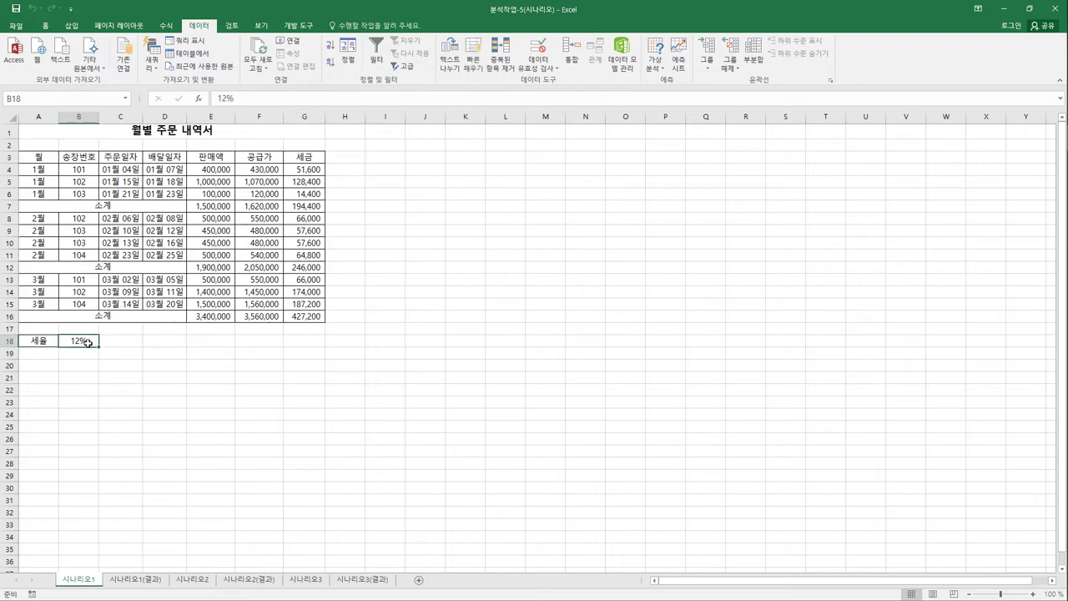
click(33, 100)
text(세율)
key(Return)
- Define the name 소계1월 for the January tax subtotal in cell G7
click(303, 206)
click(37, 101)
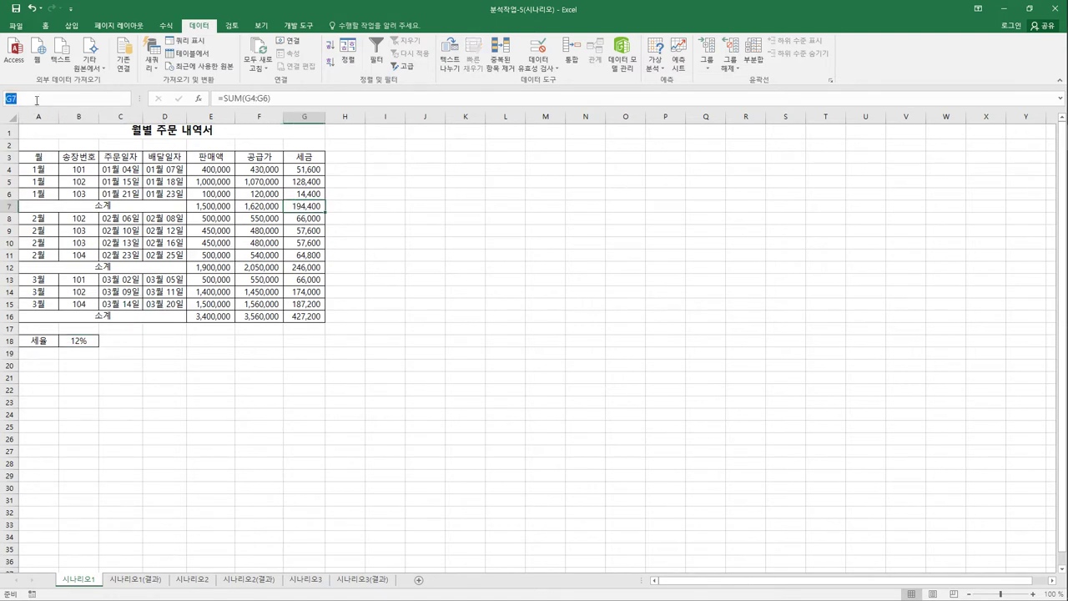
text(소계1월)
key(Return)
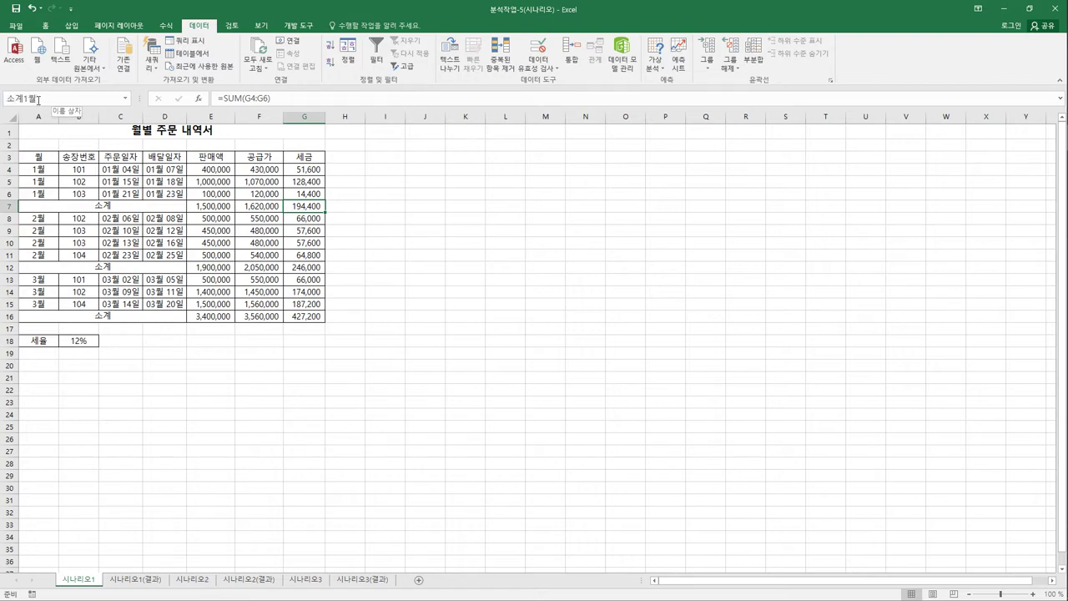
- Define the name 소계2월 for the February tax subtotal in cell G12
click(306, 267)
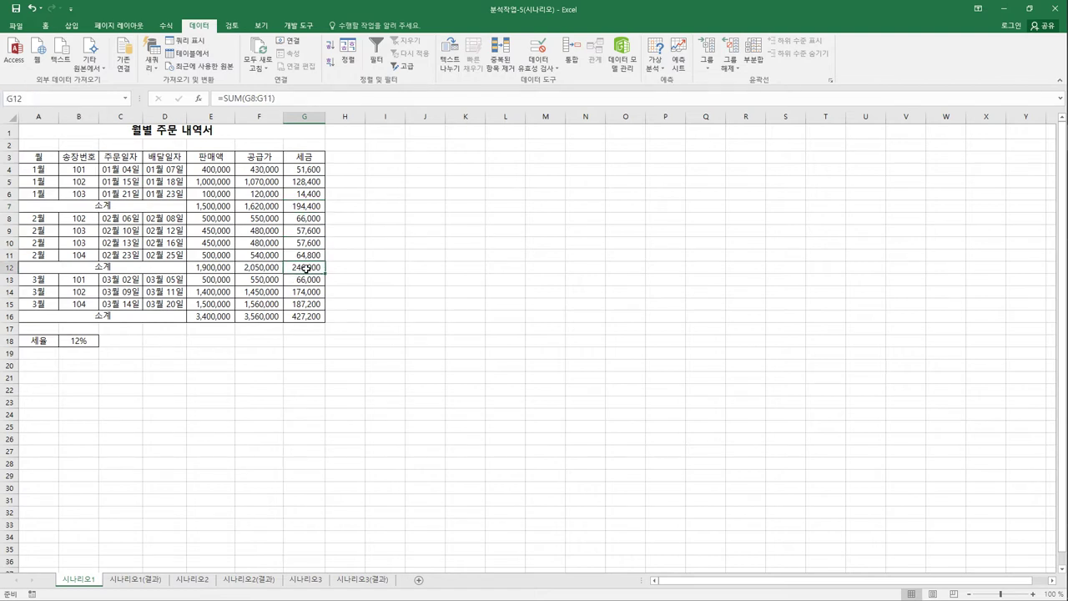
click(63, 102)
text(소계2월)
key(Return)
- Define the name 소계3월 for the March tax subtotal in cell G16
click(321, 319)
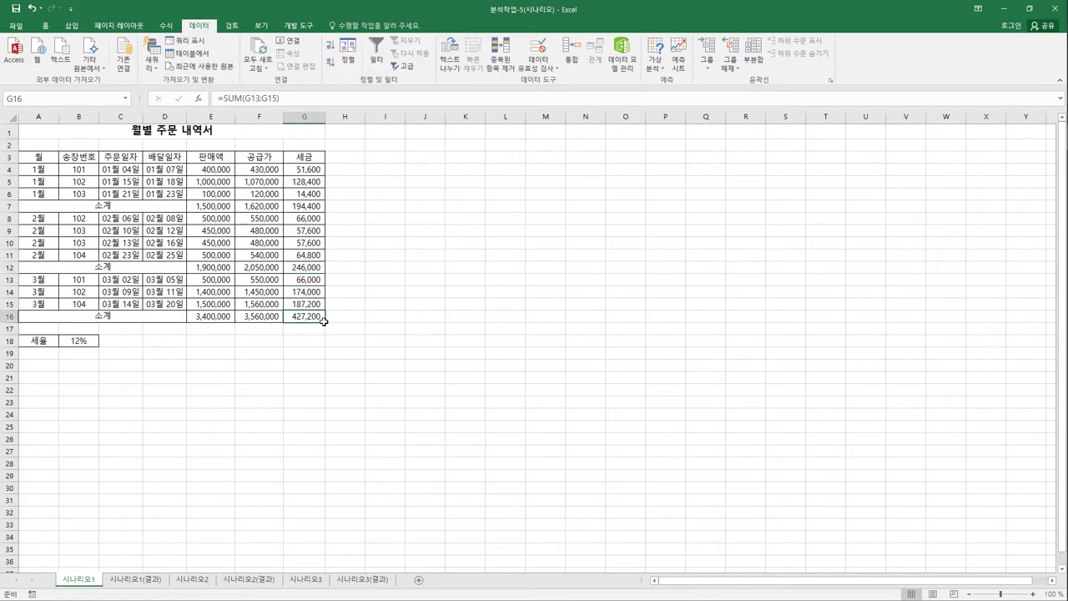
click(52, 102)
text(소계3월)
key(Return)
- Add a scenario named 세율인상 that changes the tax rate cell B18 to 15%, leaving its description empty
click(82, 348)
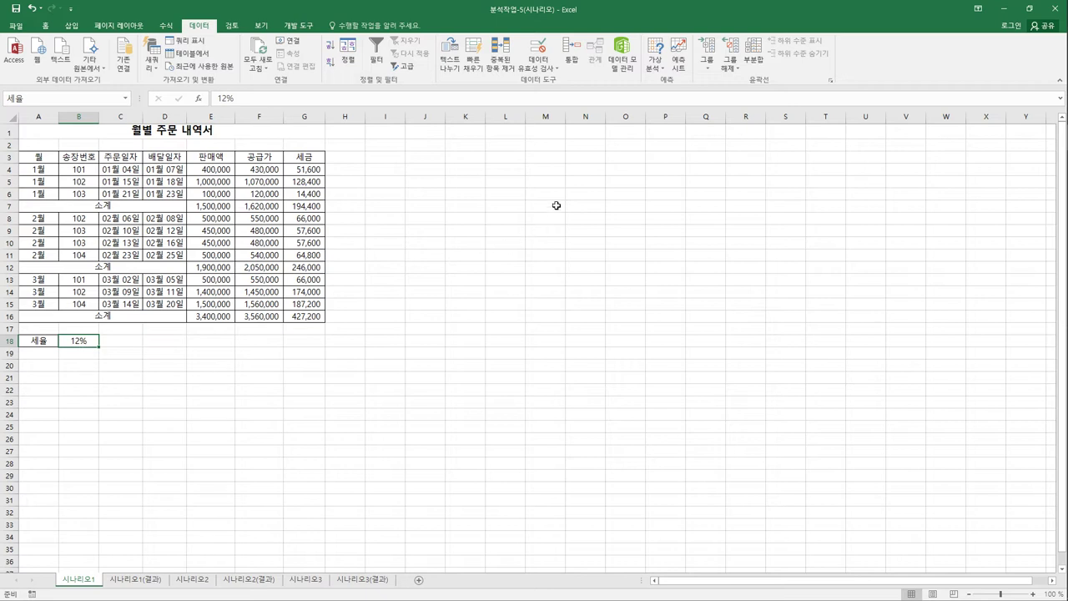
click(656, 63)
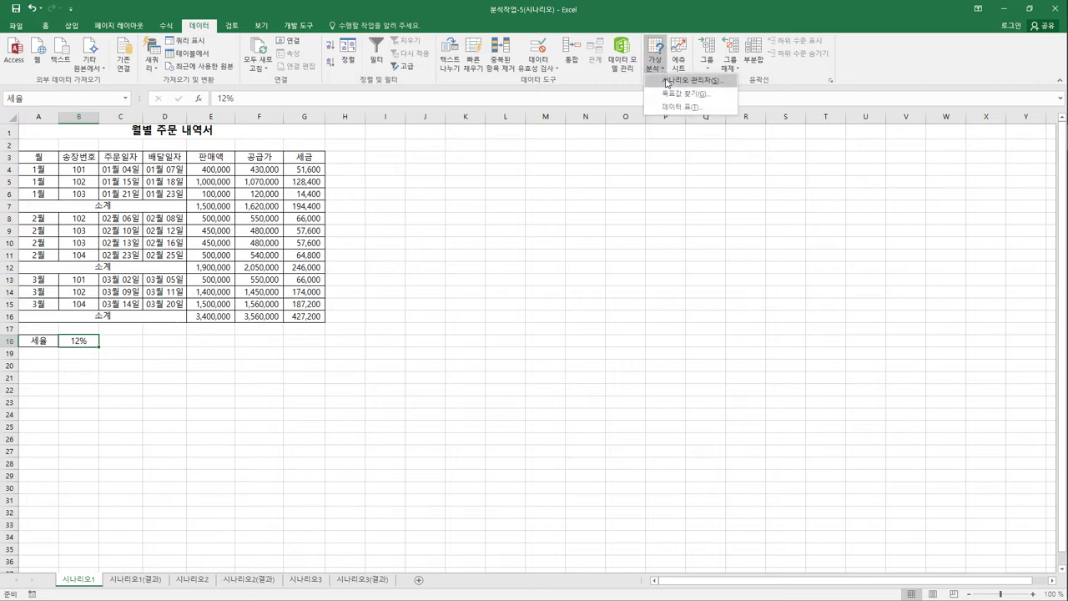
click(684, 84)
drag(342, 105, 514, 169)
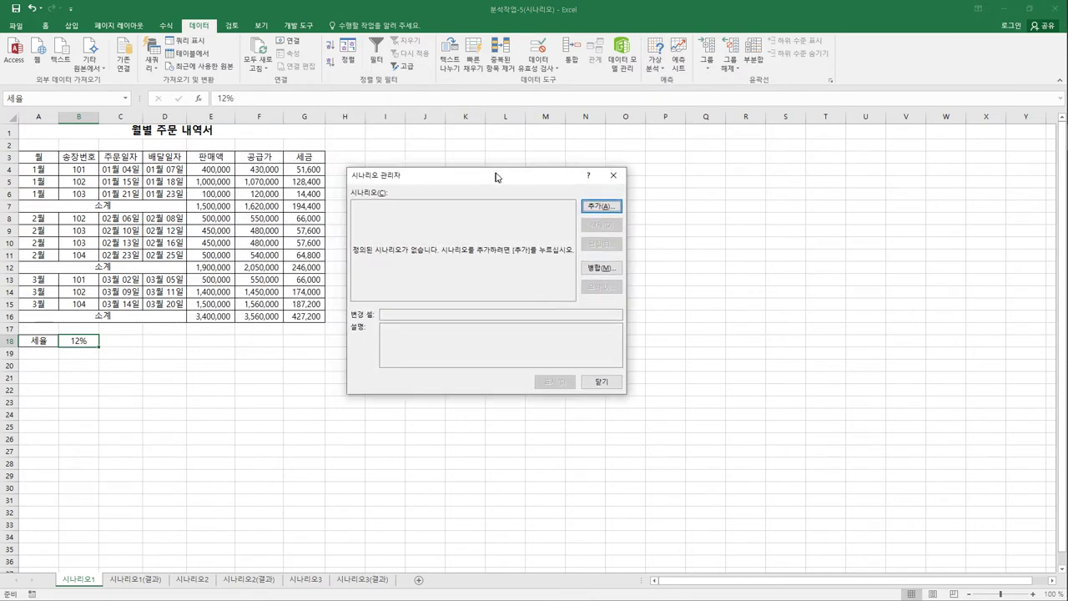
click(610, 201)
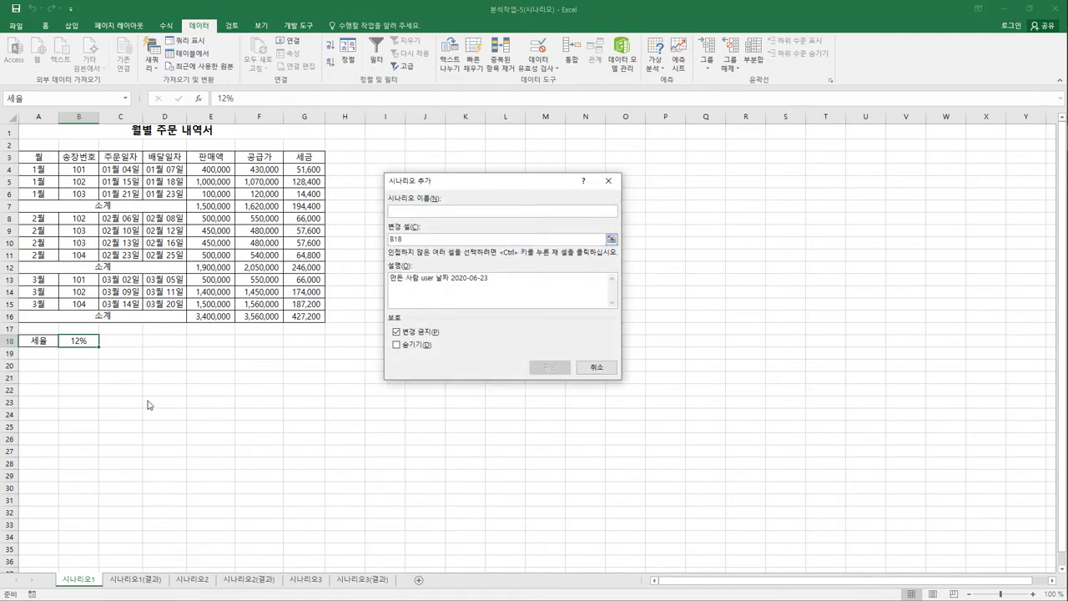
text(세율인상)
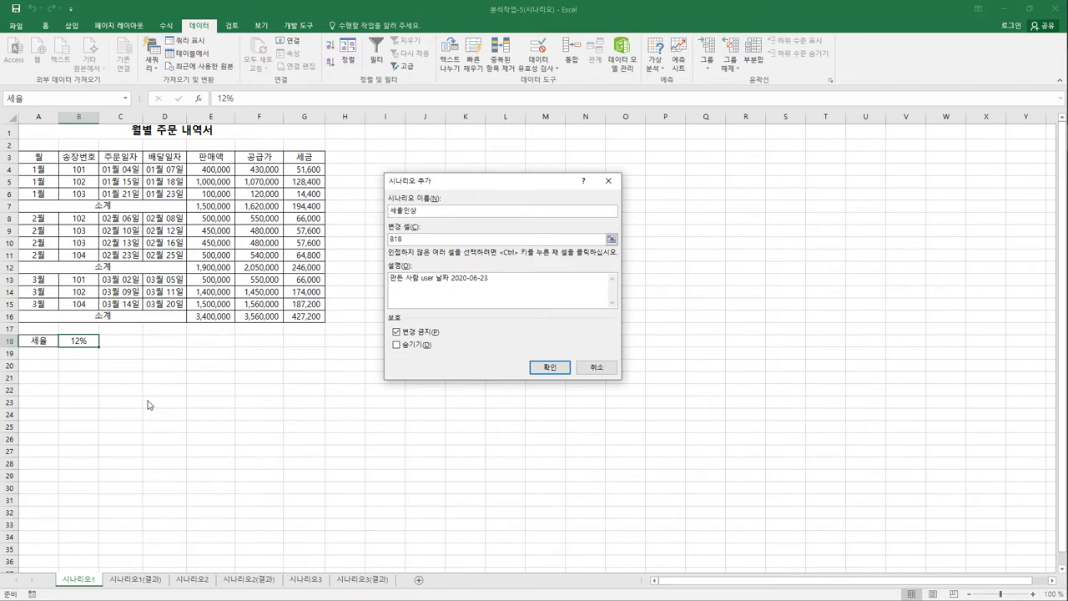
key(Tab)
key(Tab)
key(BackSpace)
click(414, 243)
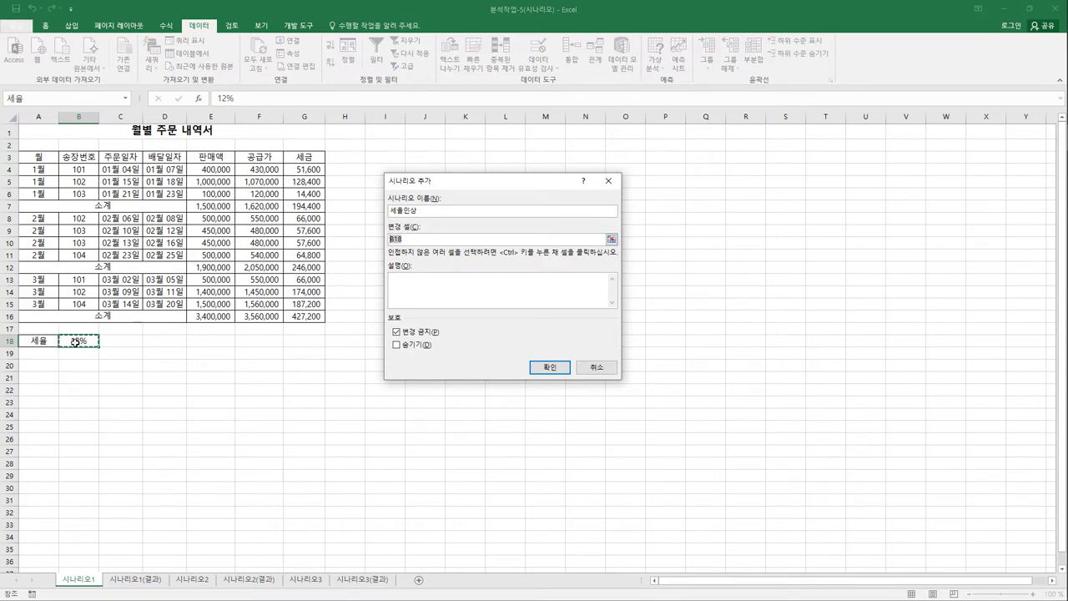
click(75, 340)
click(531, 369)
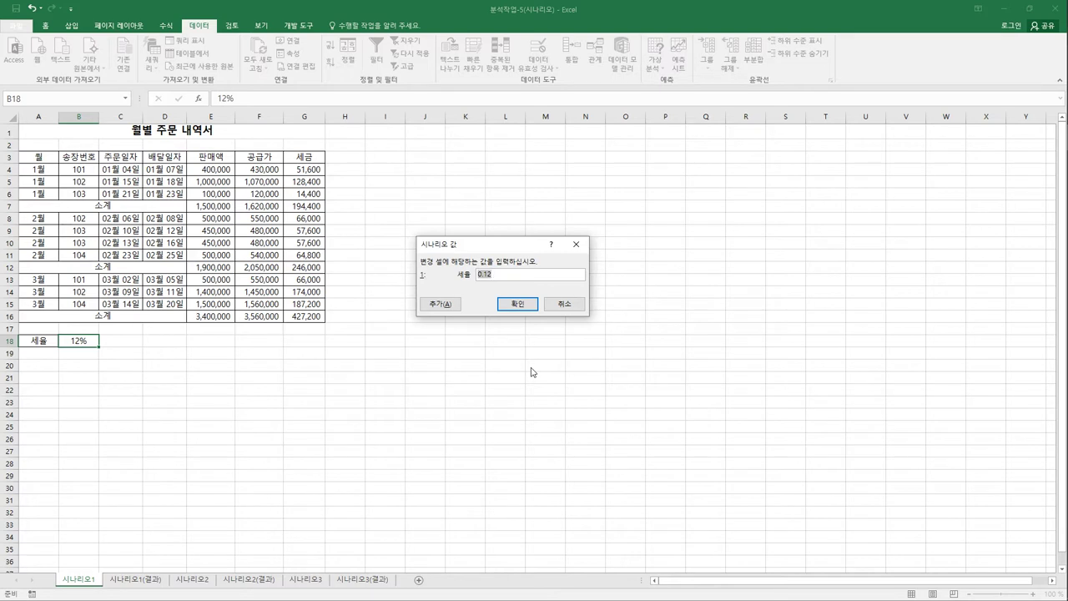
text(15)
click(436, 305)
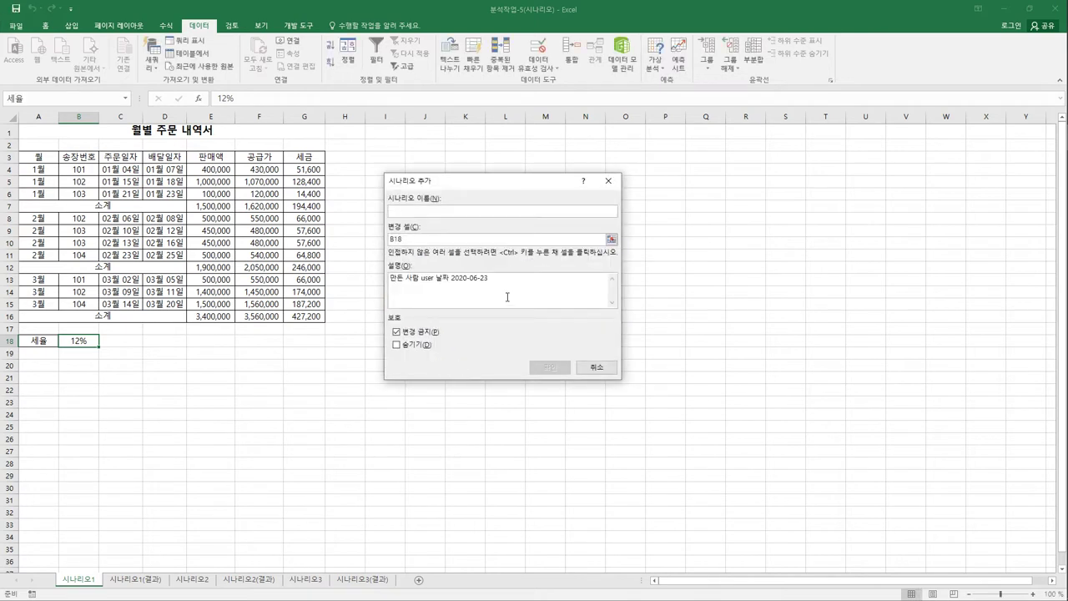
- Add a second scenario named 세율인하 that changes cell B18 to 9%, with the description cleared
drag(507, 296, 389, 278)
key(Delete)
click(438, 212)
text(세율인하)
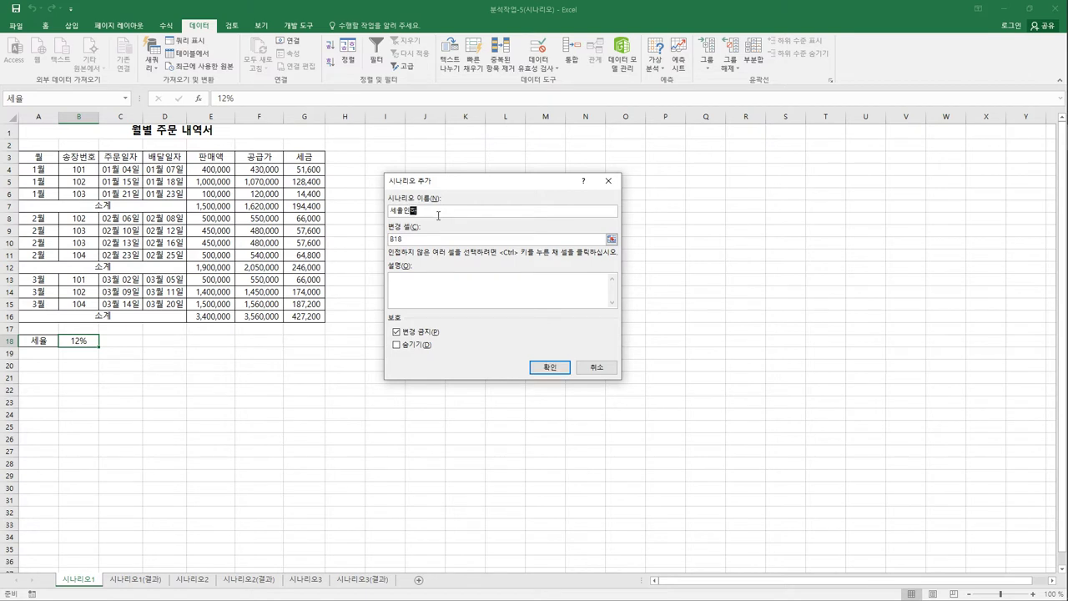
click(549, 367)
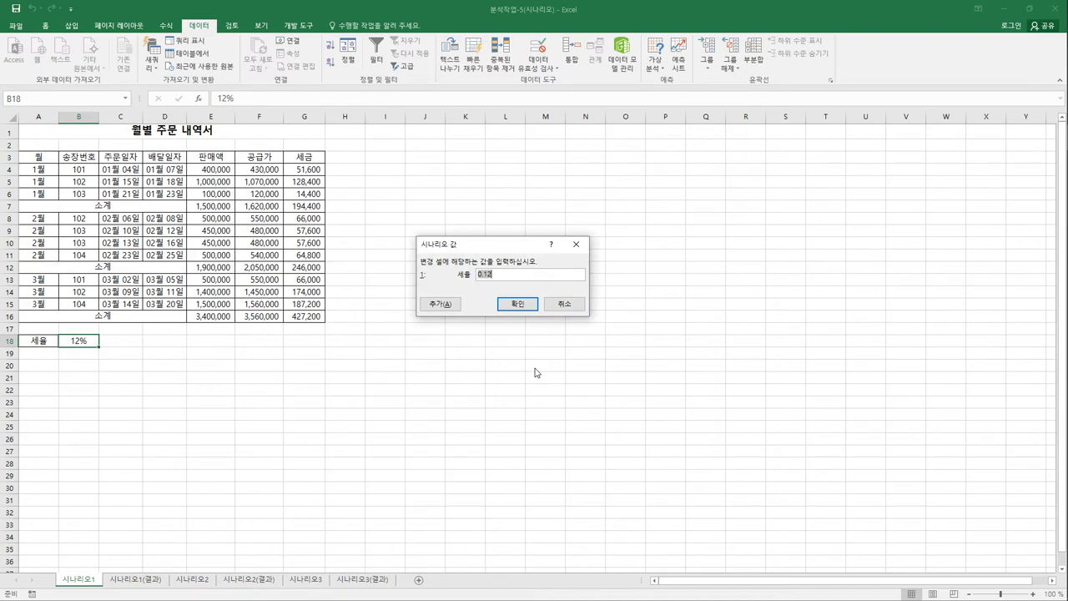
text(9%)
click(517, 302)
- Create a scenario summary report with the tax subtotals G7, G12 and G16 as result cells
click(444, 200)
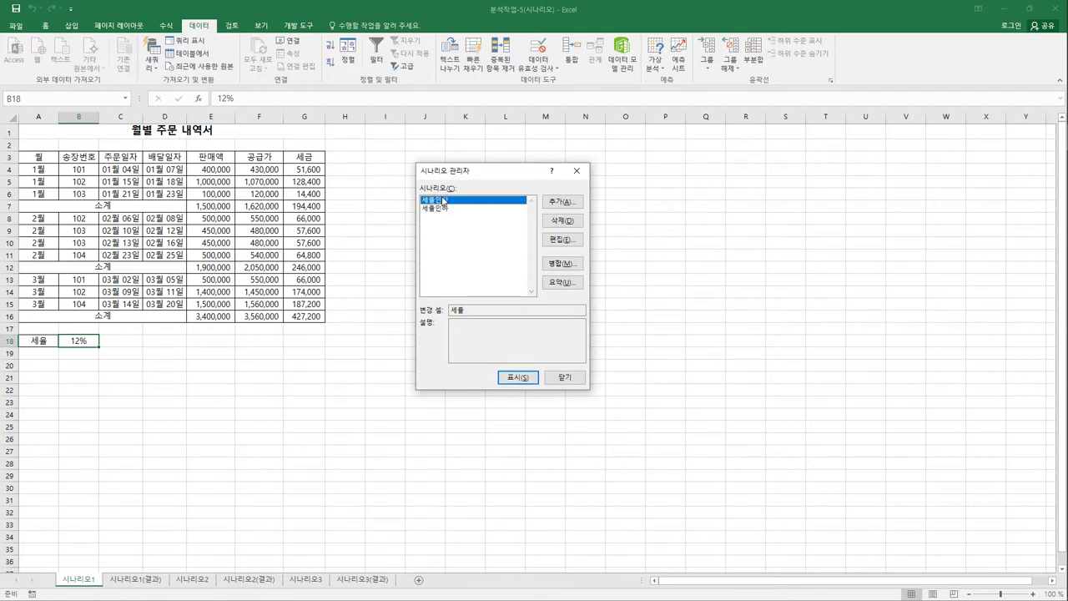
click(453, 209)
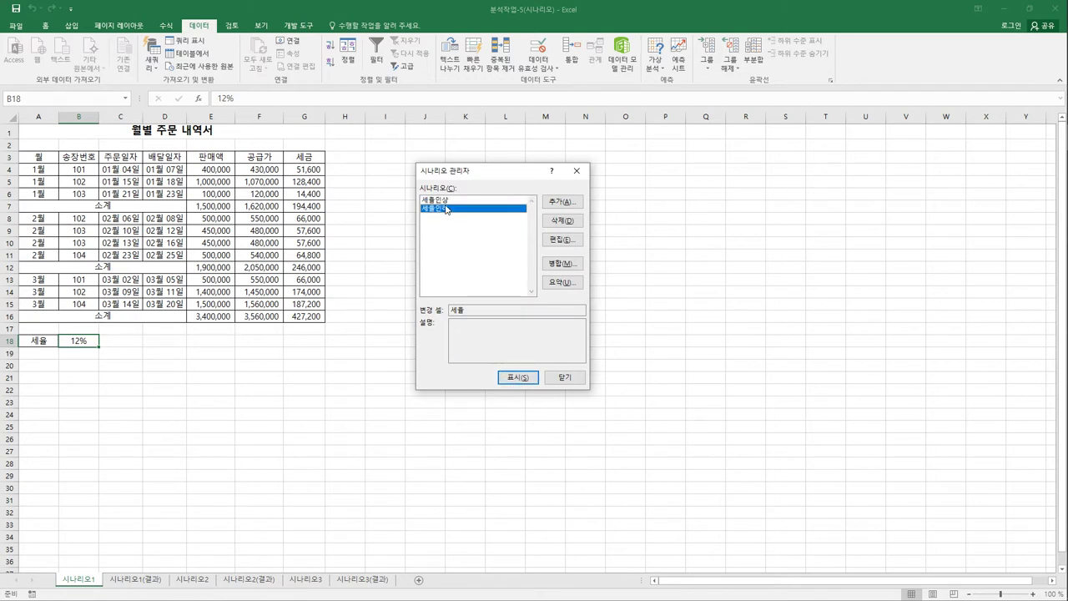
click(554, 283)
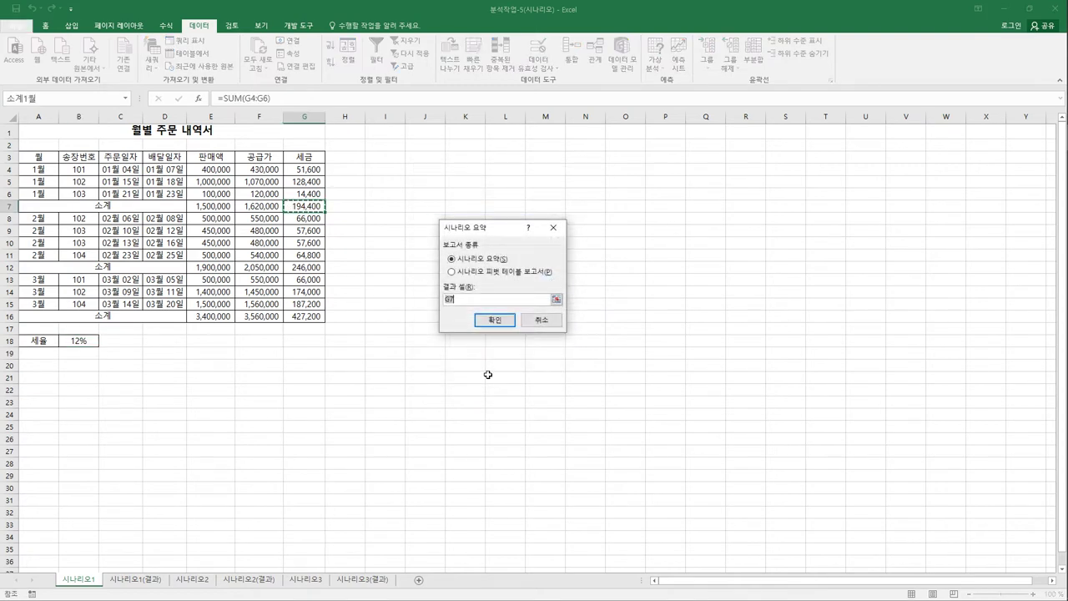
click(314, 210)
ctrl+click(319, 272)
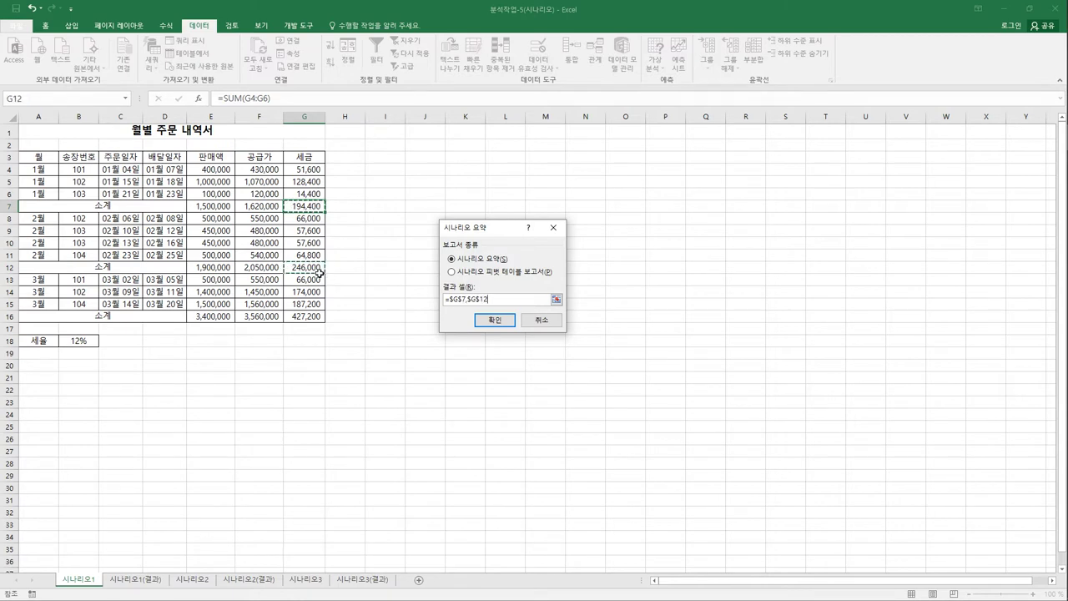
ctrl+click(317, 316)
click(510, 322)
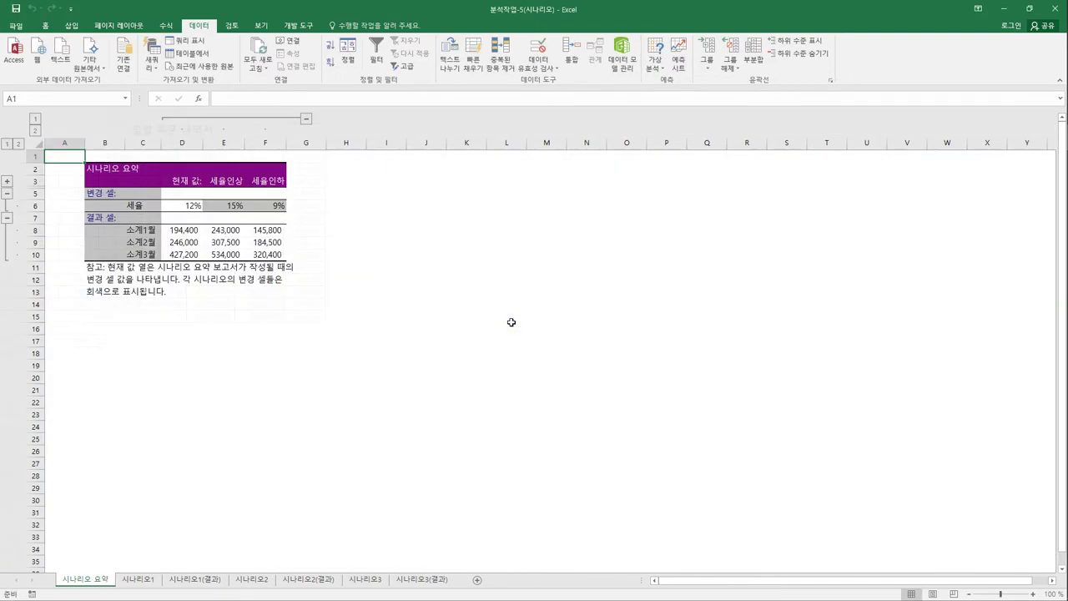
- Review the tax rates in the new scenario summary and compare the report with the 시나리오1(결과) sheet
click(139, 579)
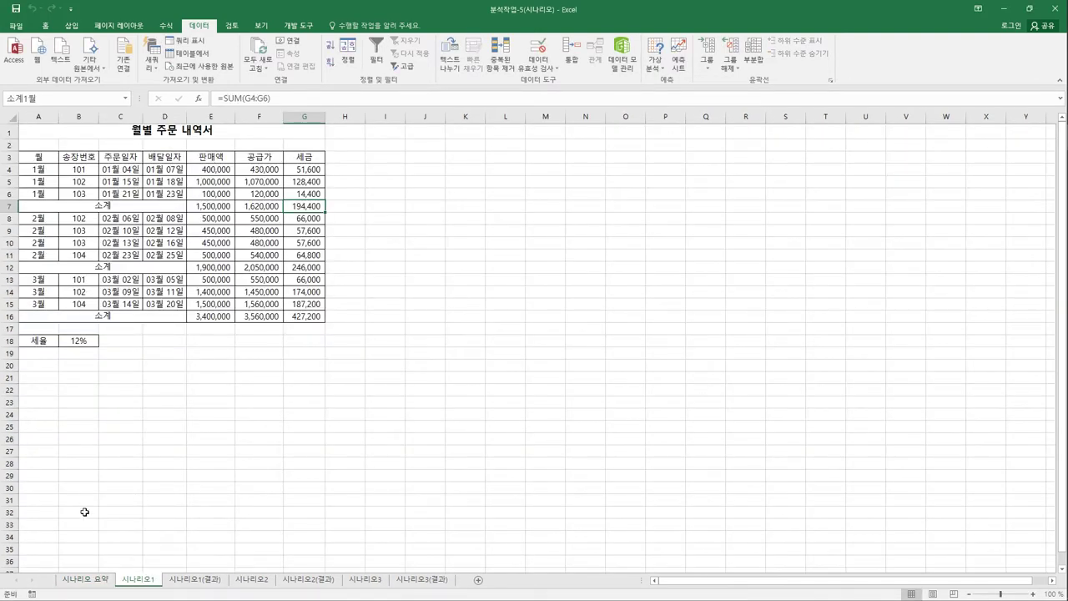
click(84, 579)
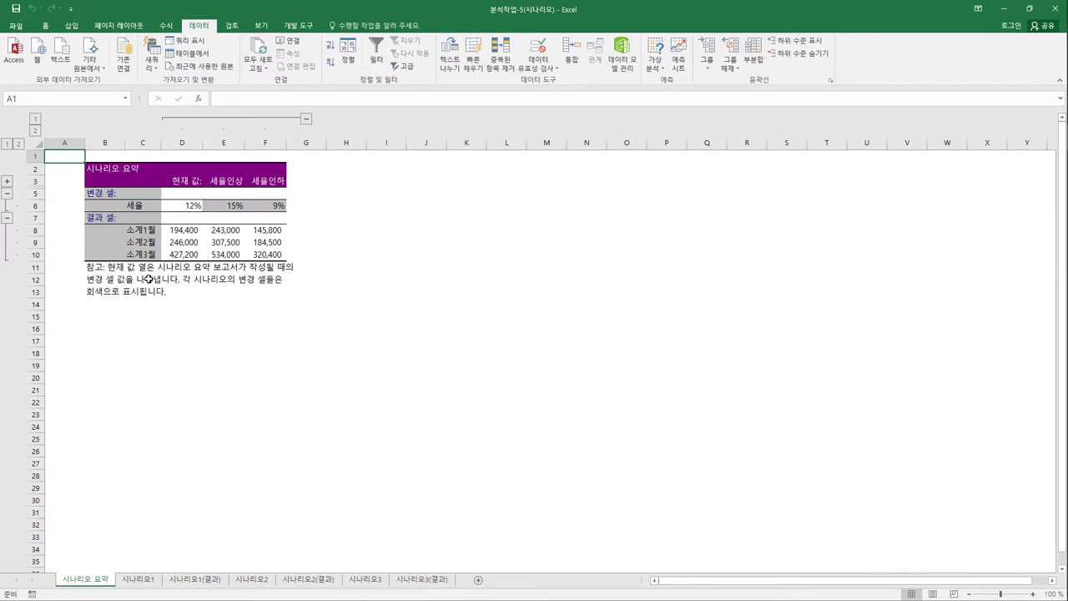
click(200, 209)
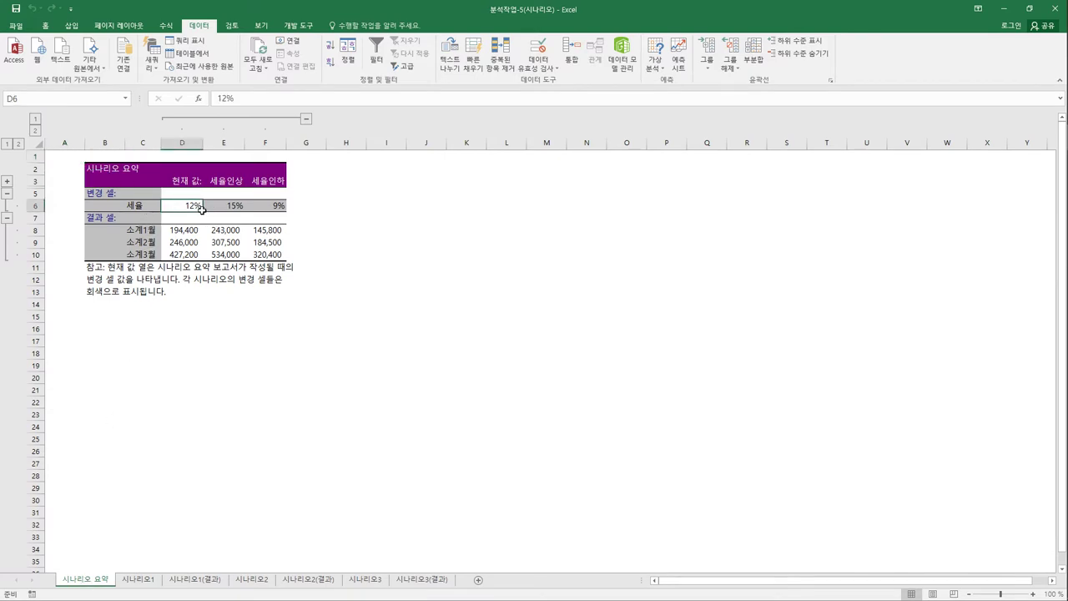
click(230, 207)
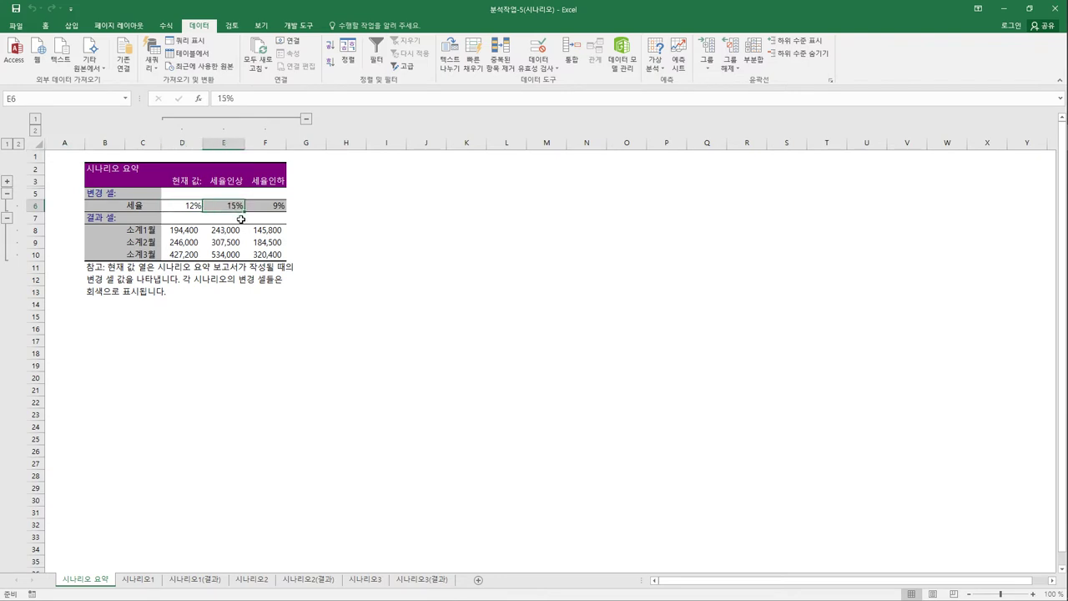
click(279, 209)
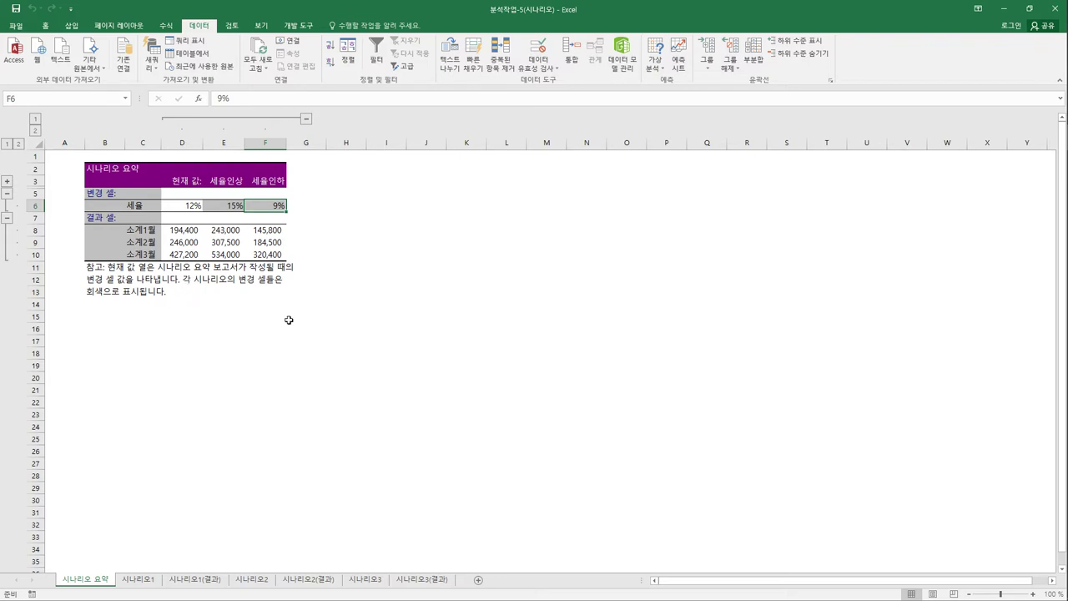
click(191, 585)
click(111, 584)
click(169, 585)
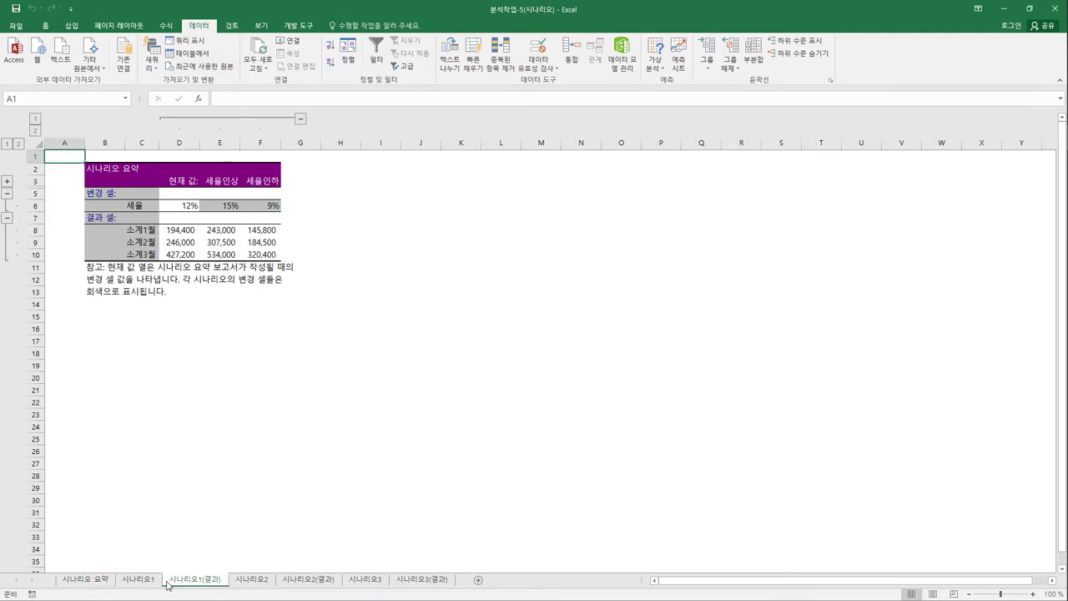
- On the 시나리오2 sheet, inspect the margin rate, the discount rate and the totals for sales amount and profit
click(258, 585)
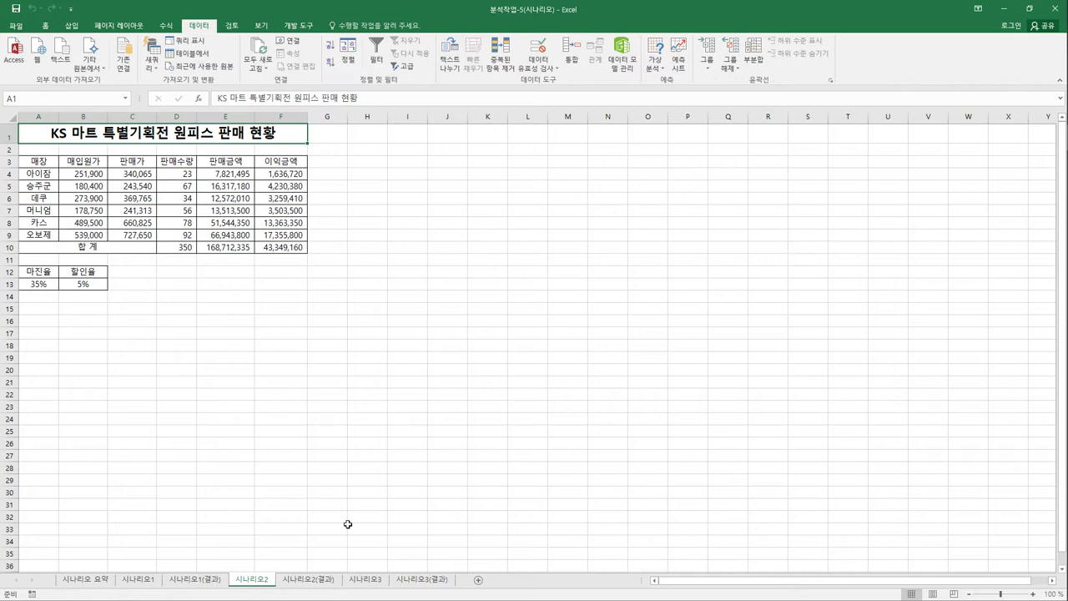
click(43, 286)
click(77, 285)
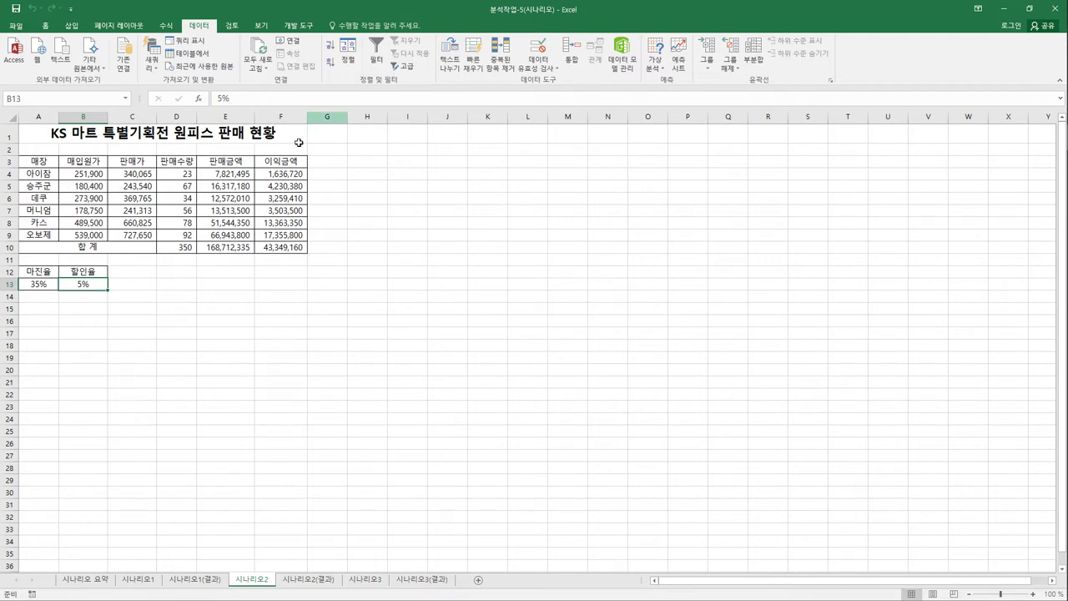
click(232, 252)
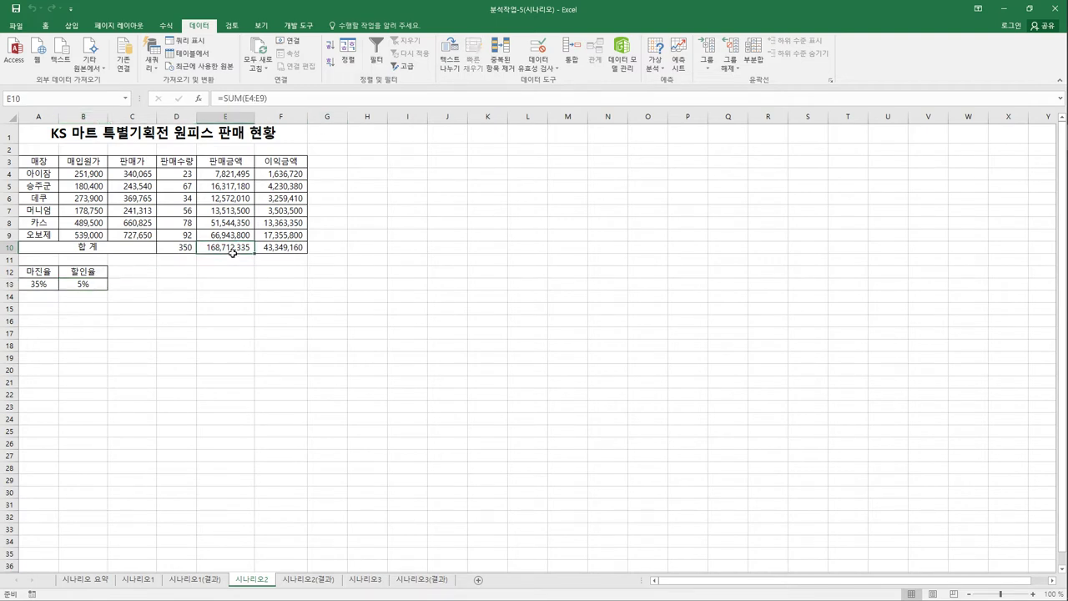
click(282, 251)
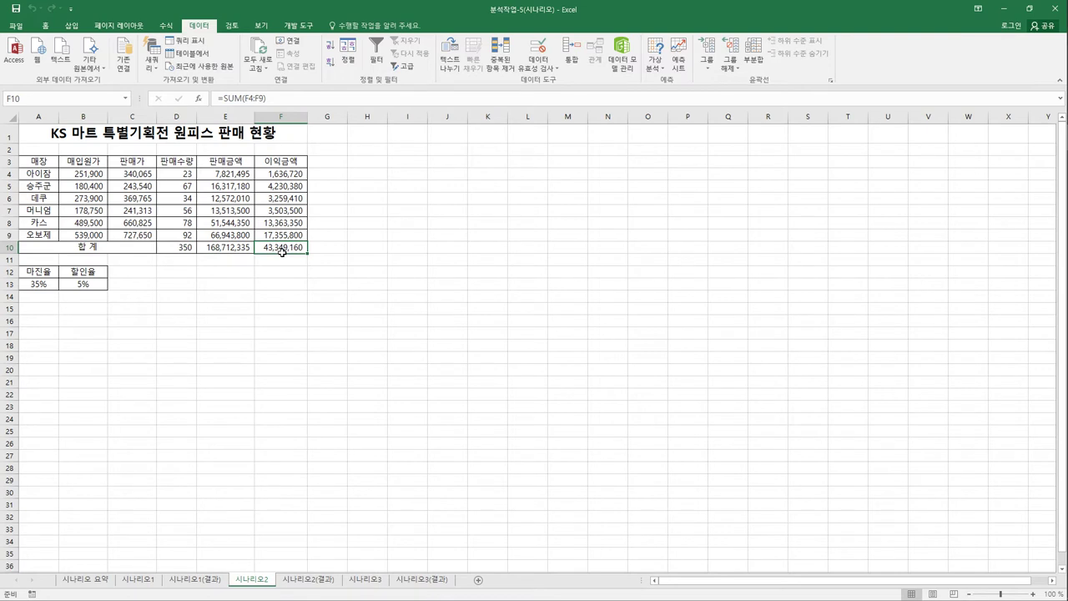
click(233, 252)
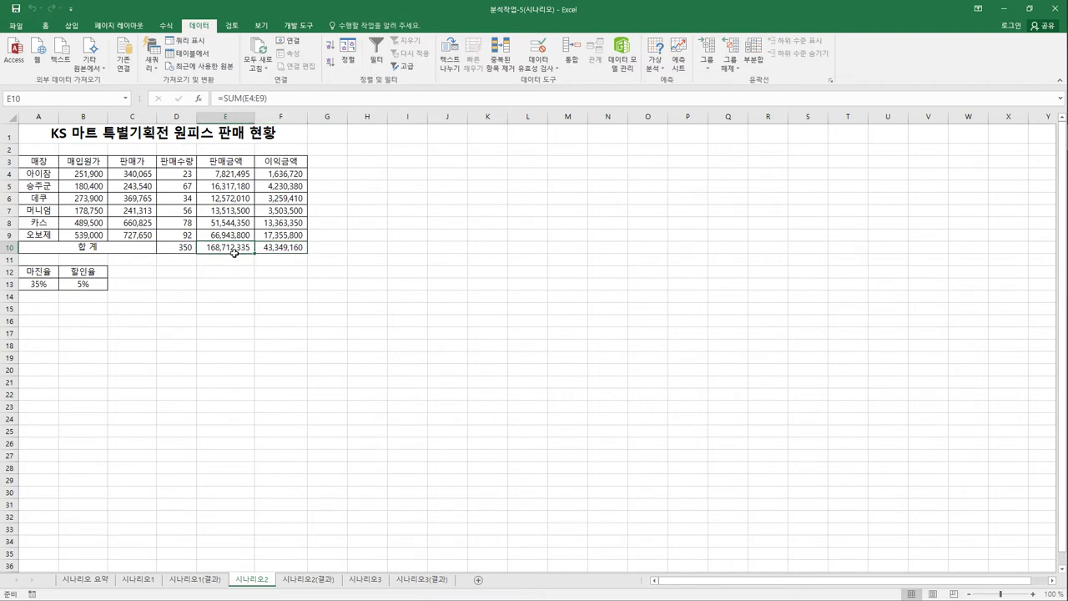
- Name the sales amount total in E10 판매금액합계 and the profit total in F10 이익금액합계
click(70, 99)
text(판매금액합계)
key(Return)
click(275, 249)
click(49, 105)
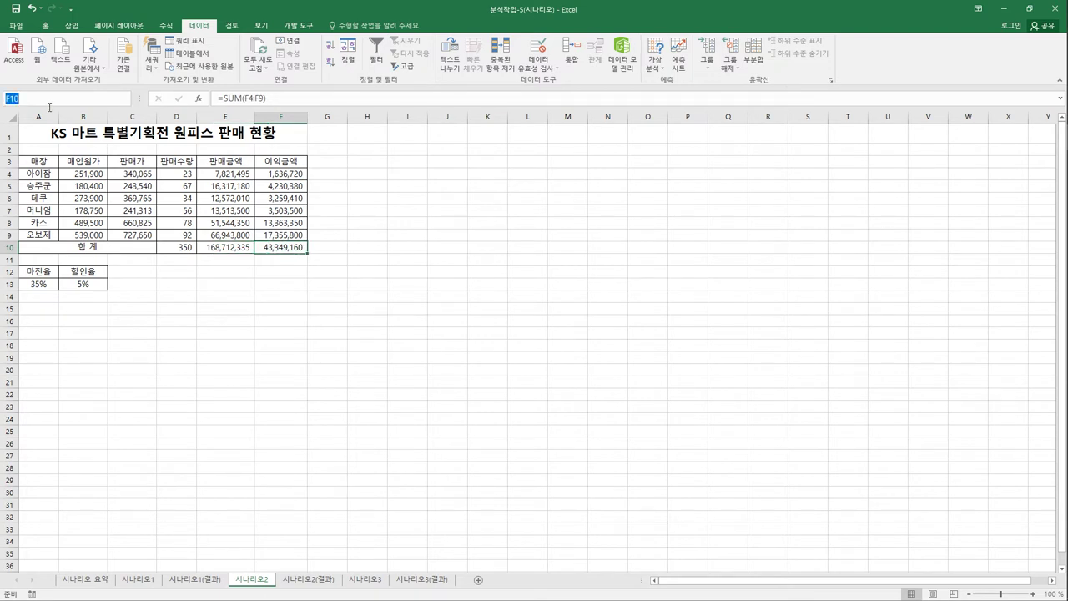
text(ㅇ)
text(익금액)
text(합계)
key(Return)
- Create names for the margin rate and discount rate cells from the selection A12:B13, using its first row as labels
click(33, 285)
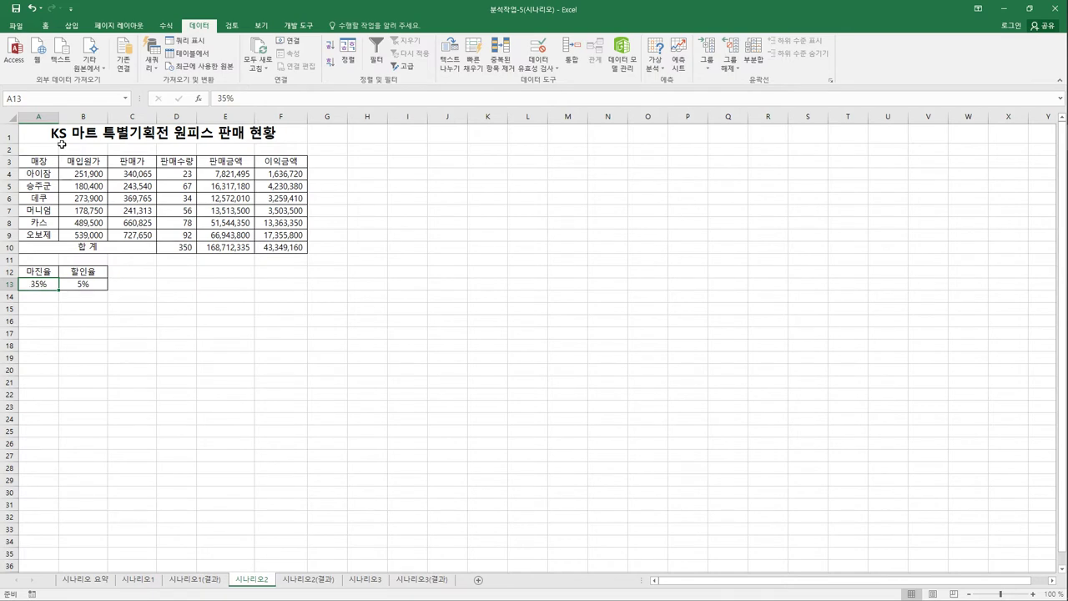
click(85, 285)
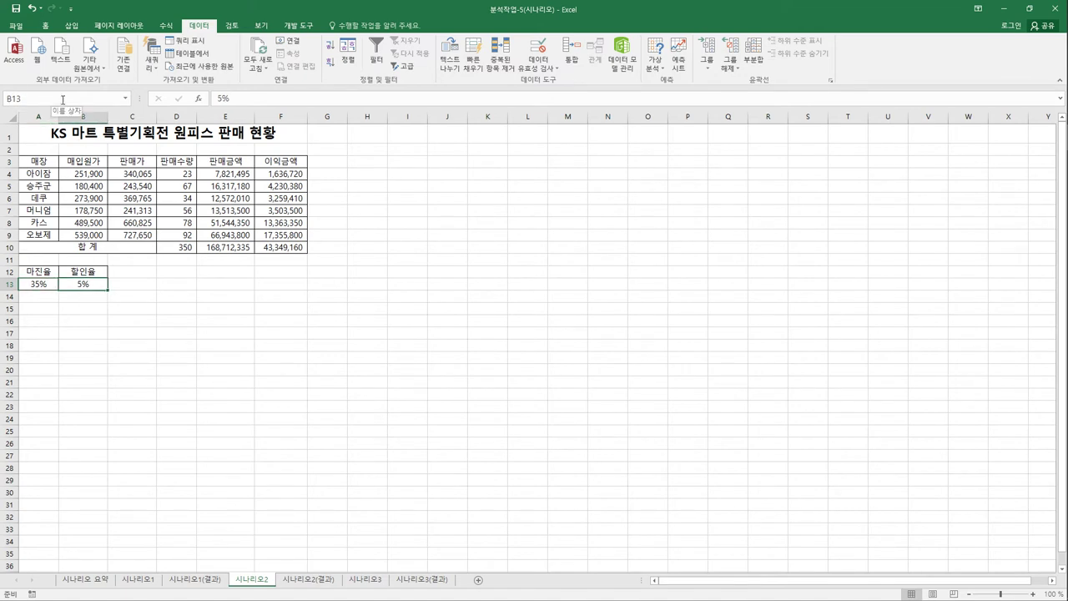
drag(42, 275, 97, 287)
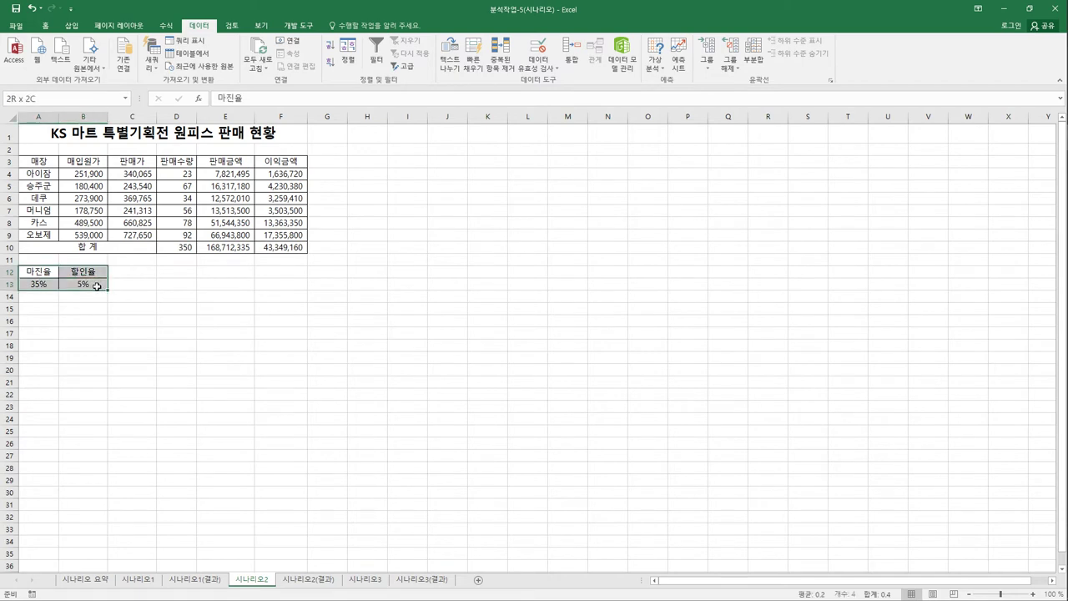
click(40, 289)
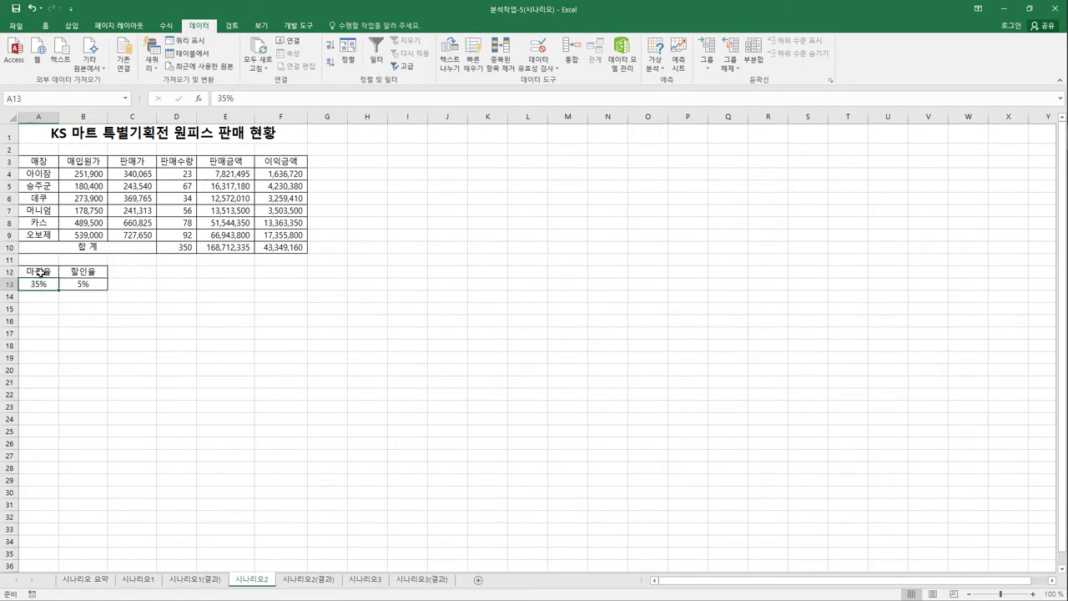
drag(40, 272, 84, 285)
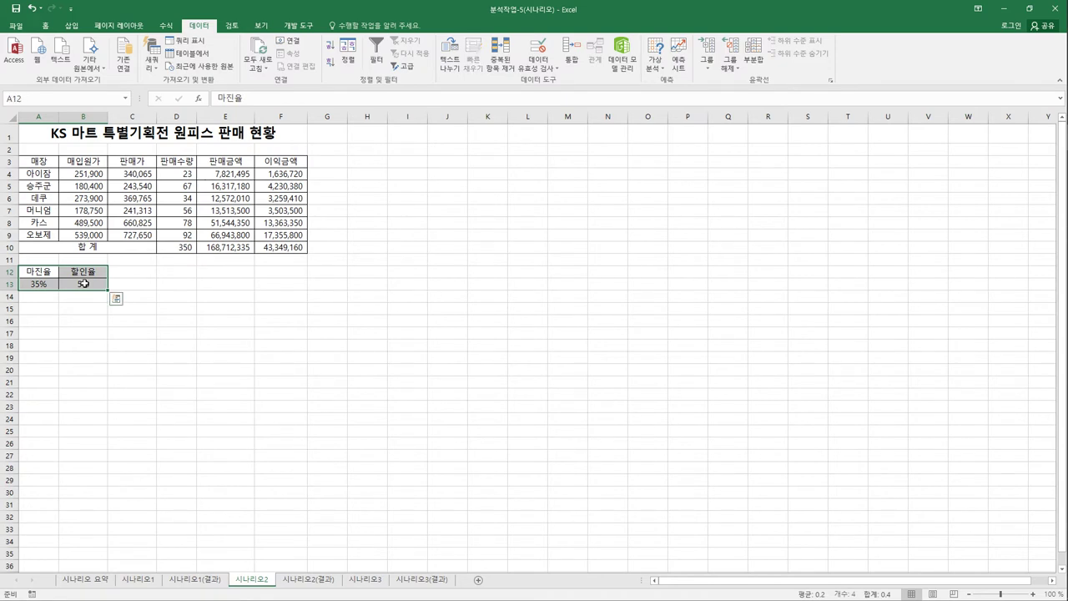
click(164, 30)
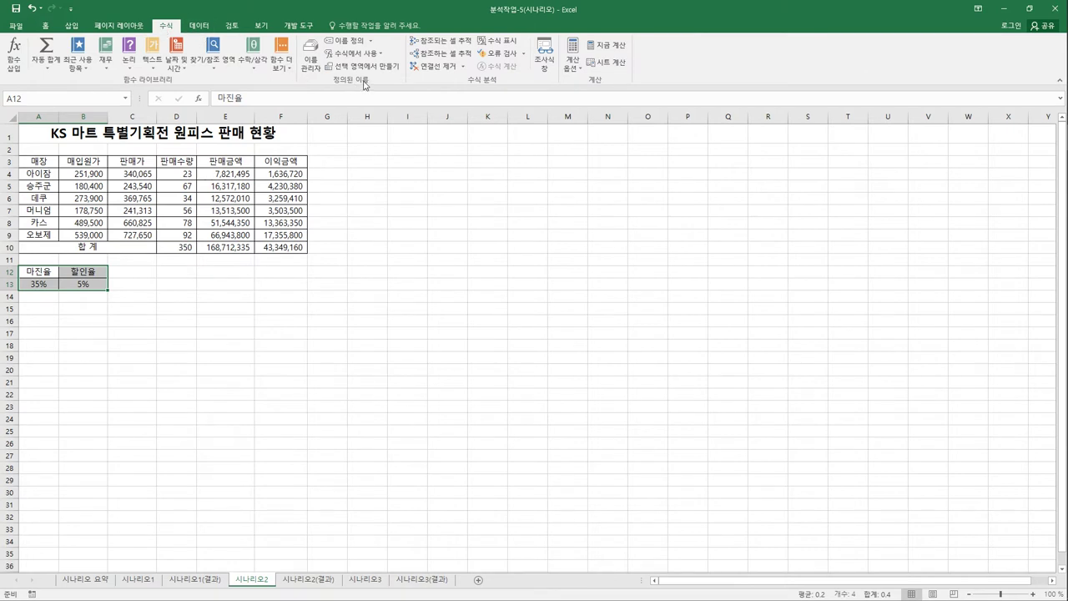
click(362, 67)
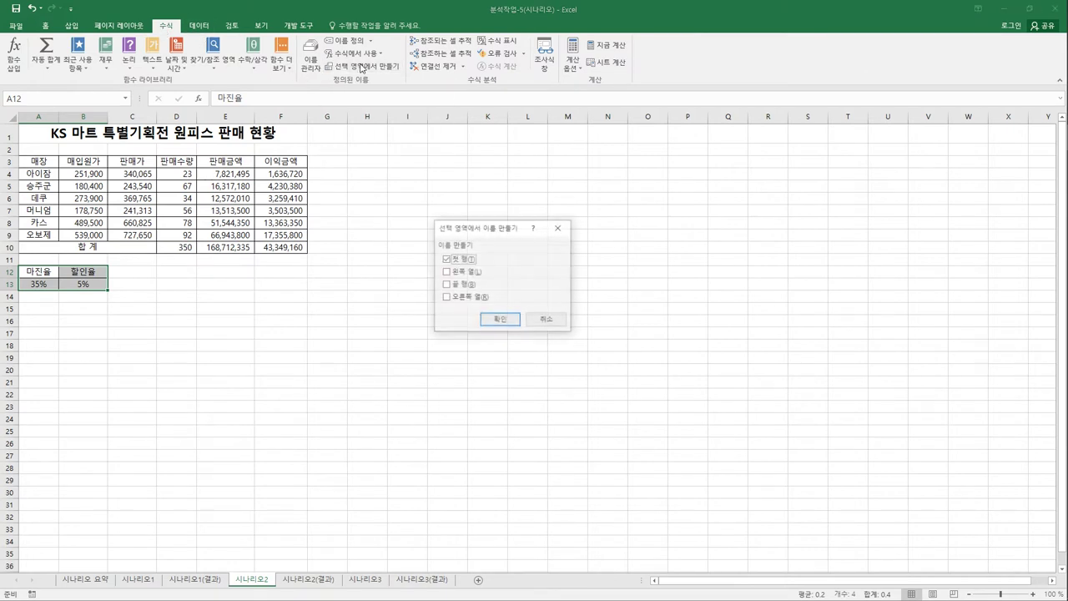
drag(476, 227, 161, 240)
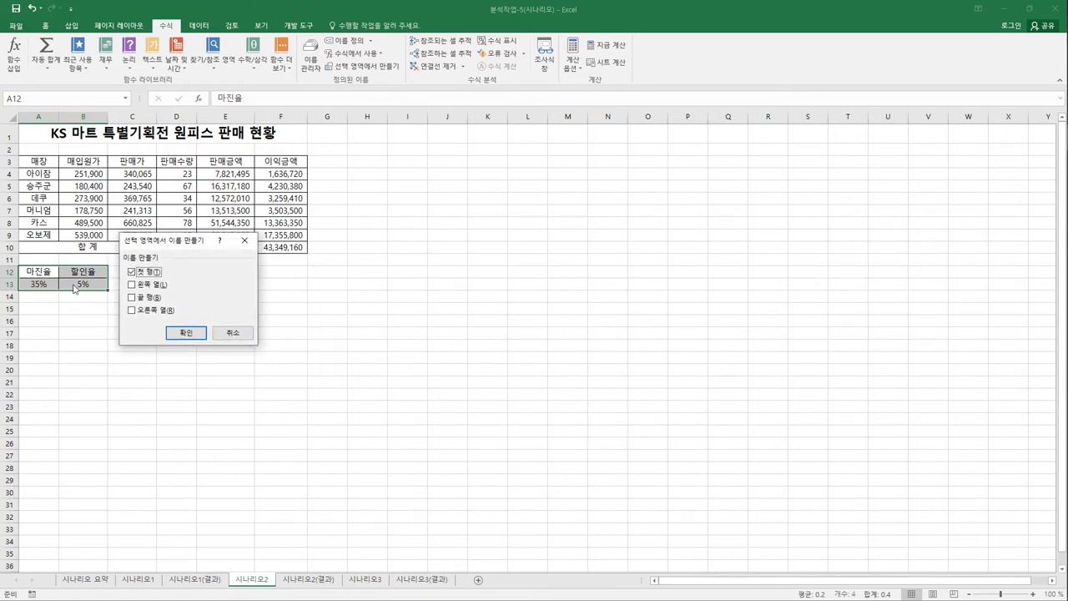
click(201, 335)
click(203, 338)
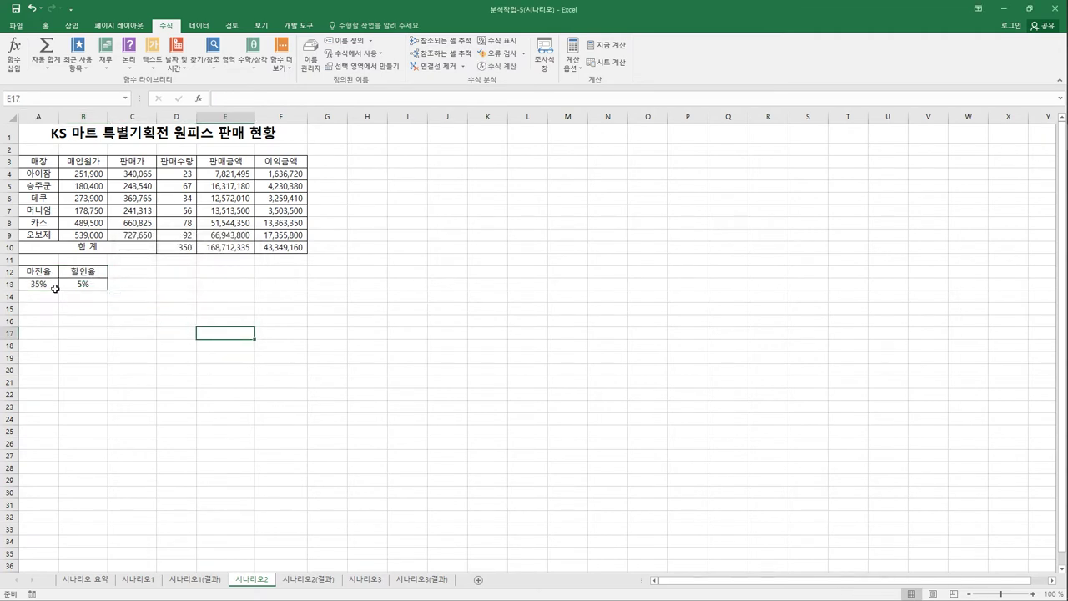
- Check the names assigned to the margin rate cell A13 and the discount rate cell B13
click(54, 287)
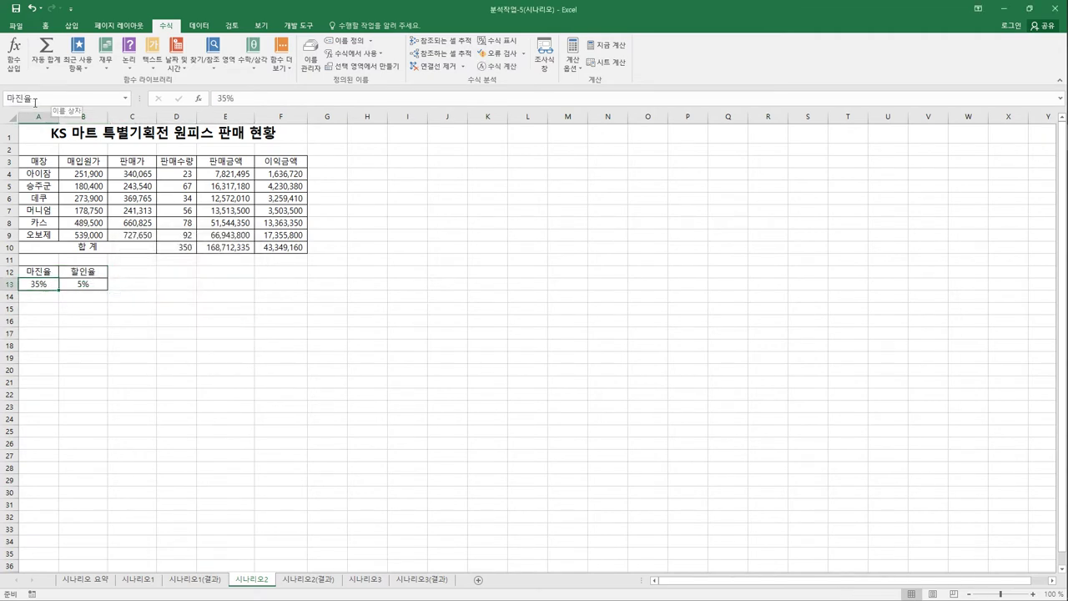
click(84, 288)
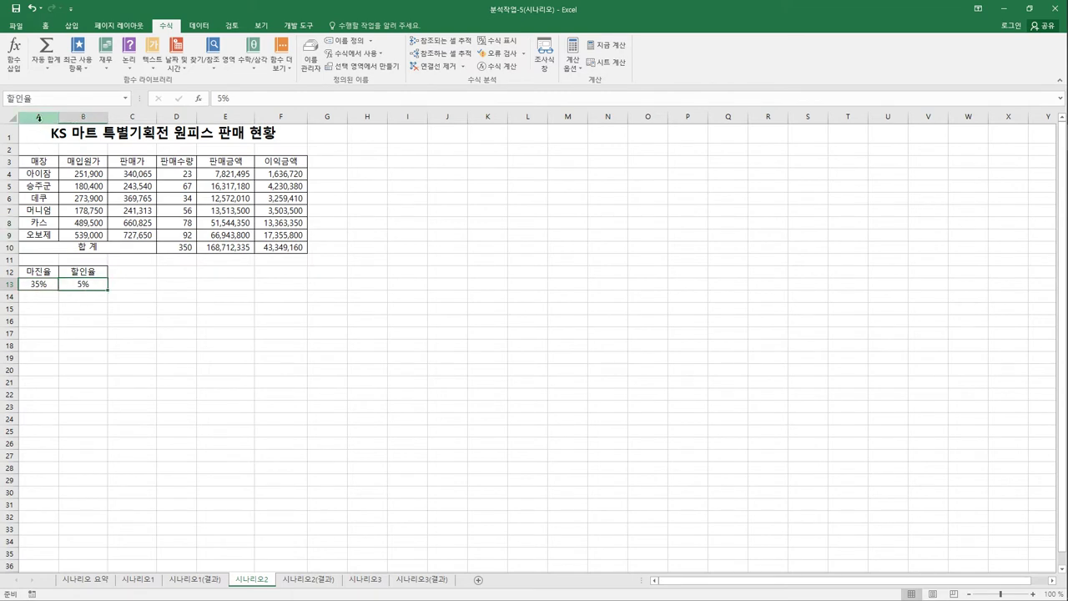
click(284, 409)
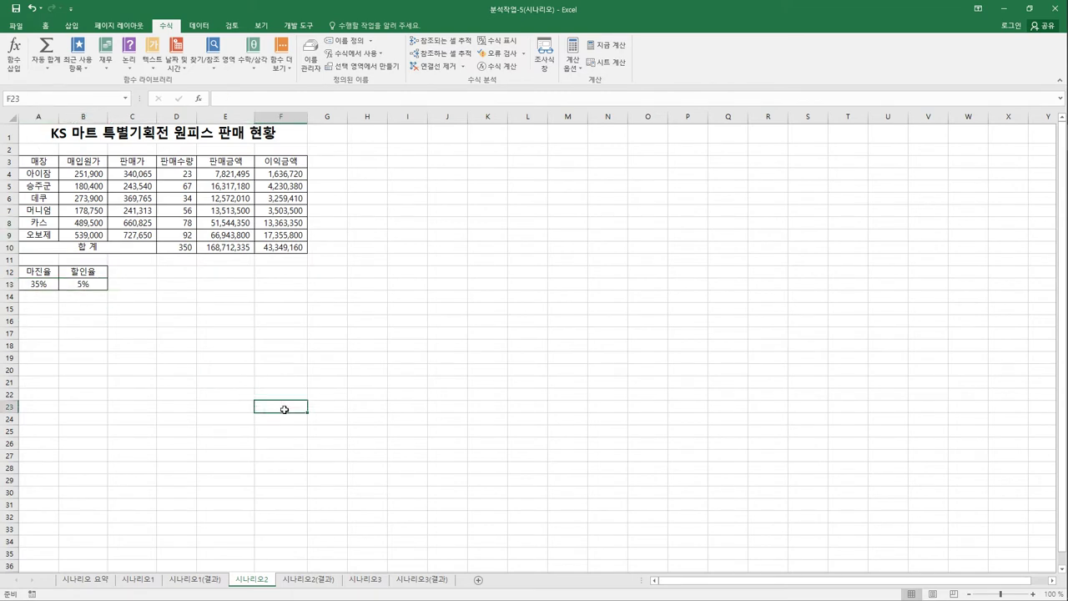
click(38, 285)
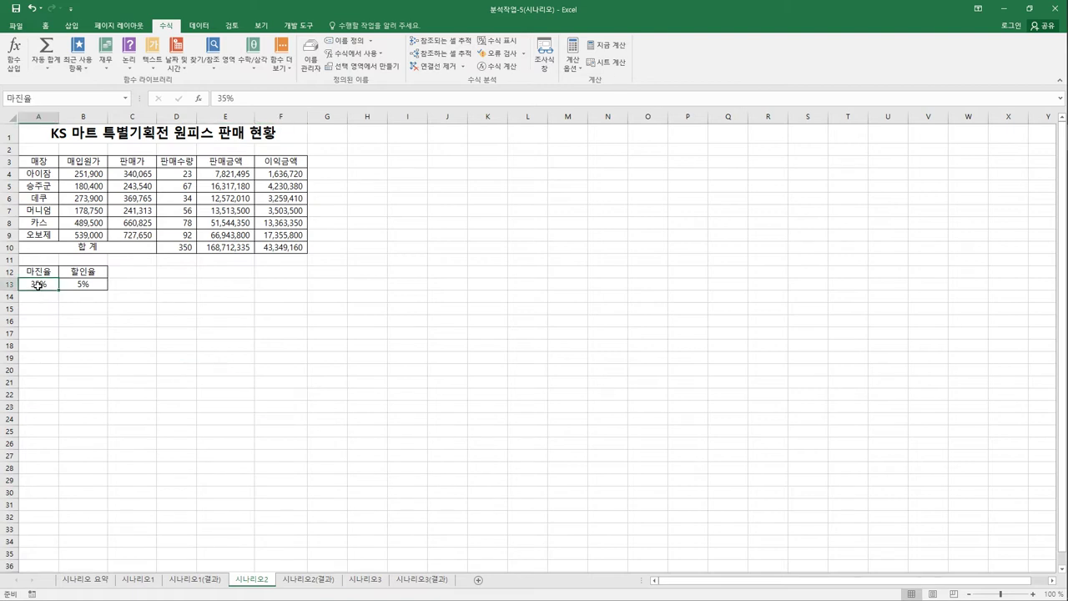
drag(37, 272, 68, 286)
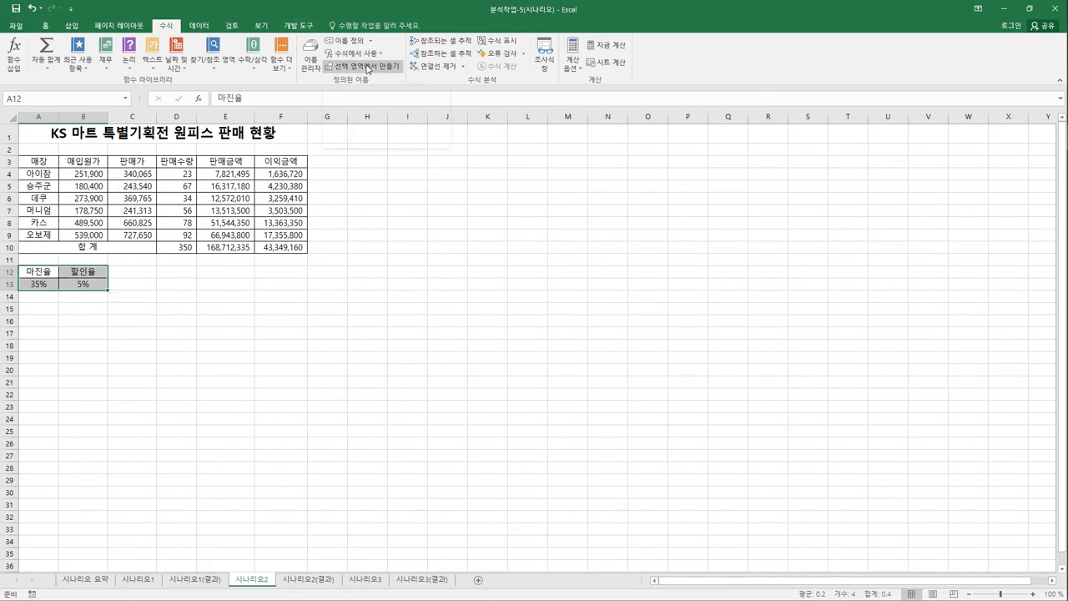
click(275, 334)
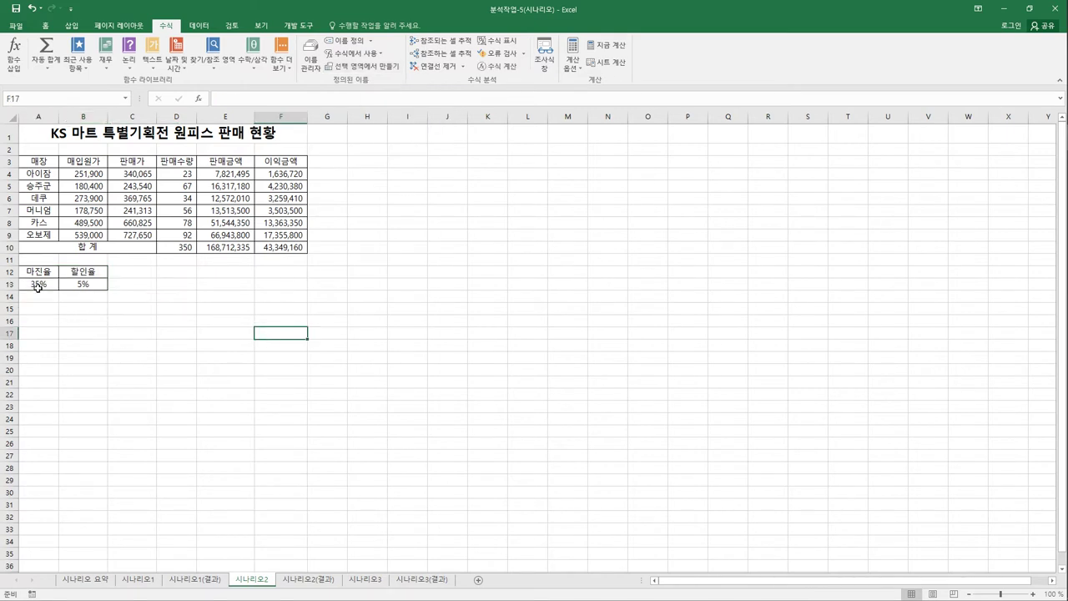
- Start a new scenario for cells A13:B13 named 이익증가, with the description cleared
drag(38, 287, 91, 287)
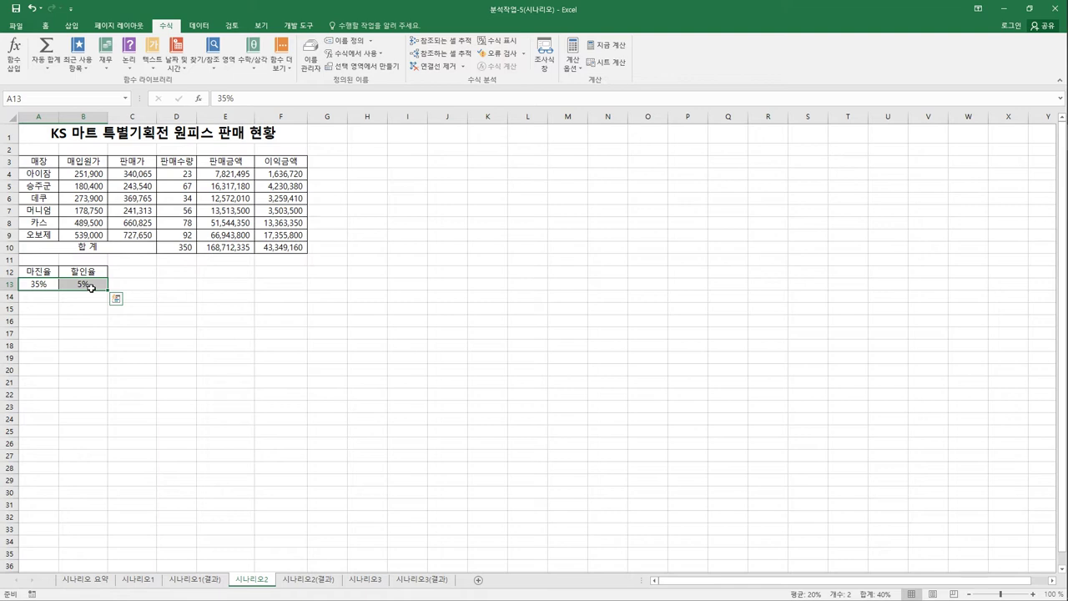
click(203, 27)
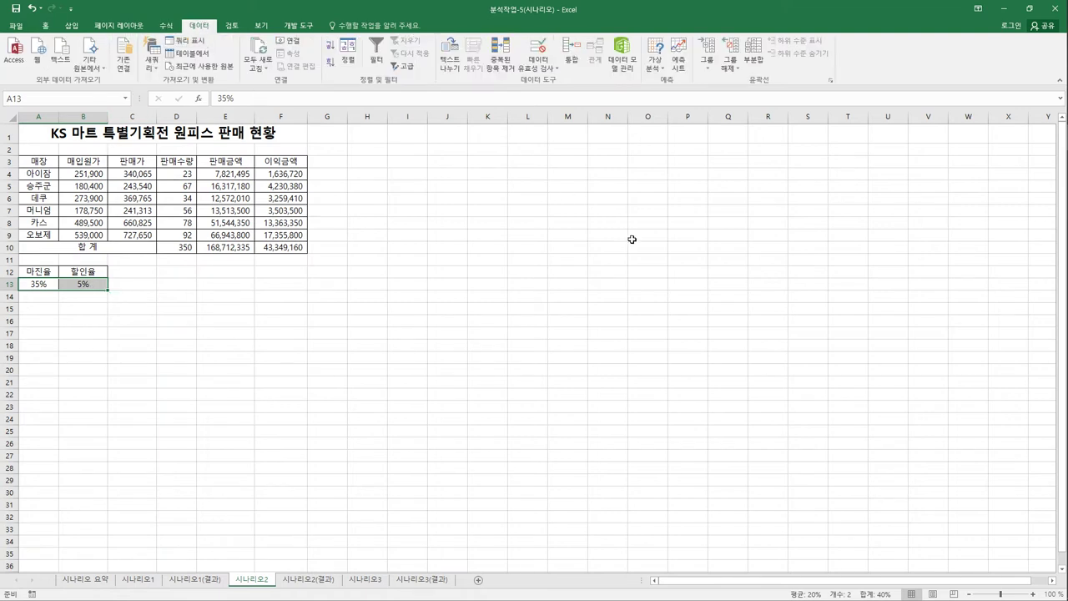
click(654, 63)
click(675, 94)
drag(215, 186, 520, 171)
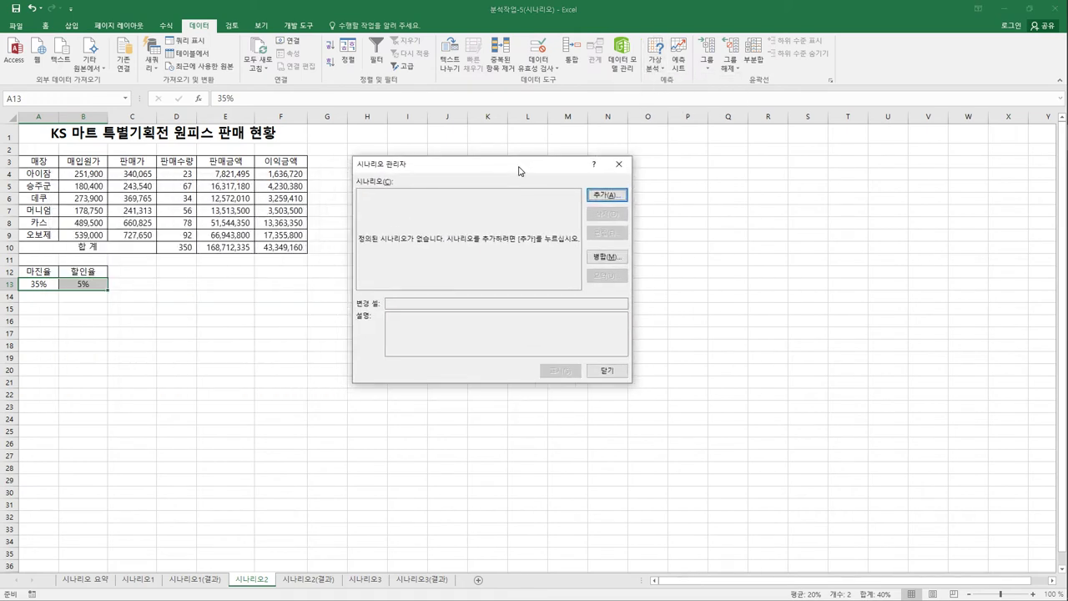
click(597, 197)
drag(525, 281, 379, 271)
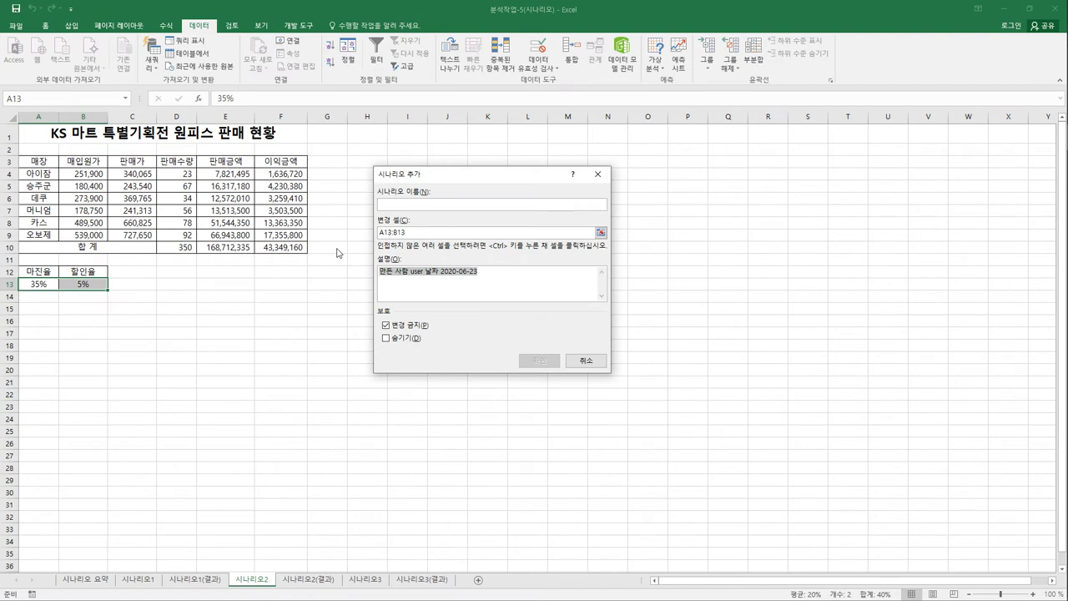
key(Delete)
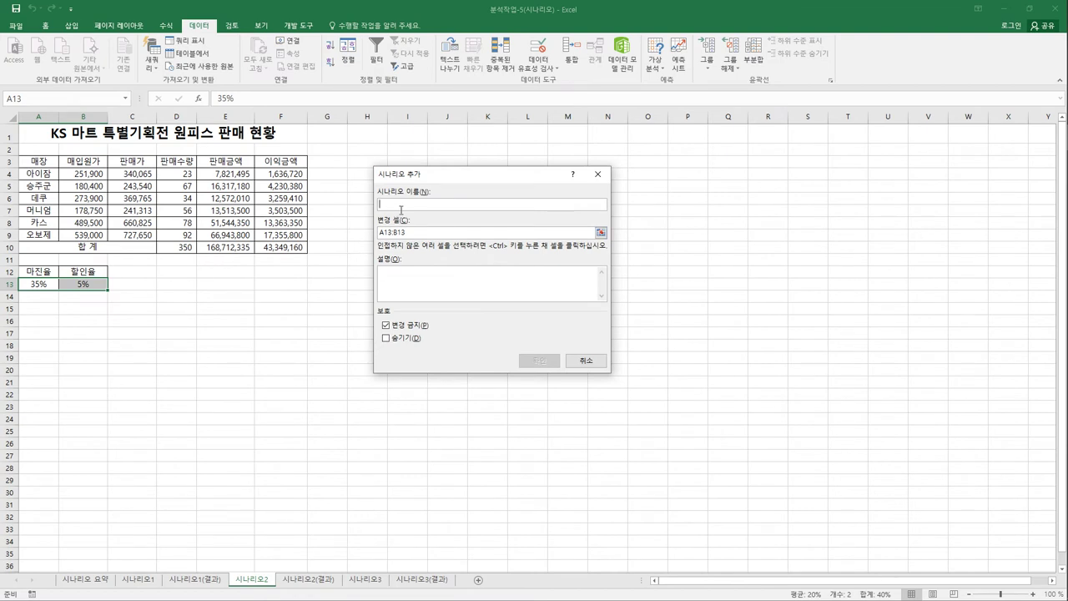
text(ㅇ)
text(익증가)
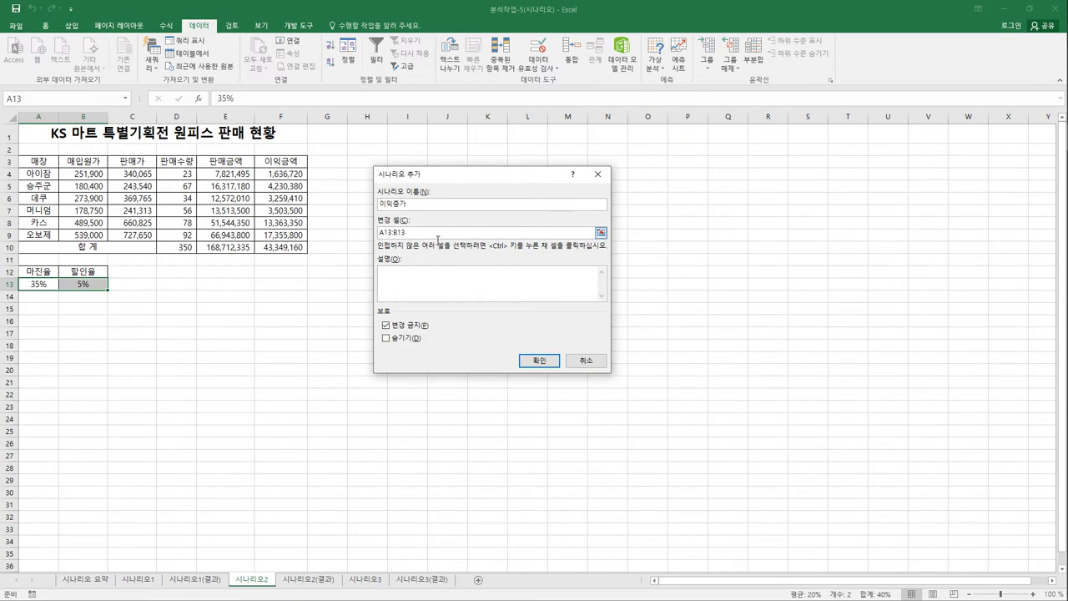
- Confirm A13:B13 as changing cells and set the scenario's margin rate to 45% and discount rate to 3%
click(435, 234)
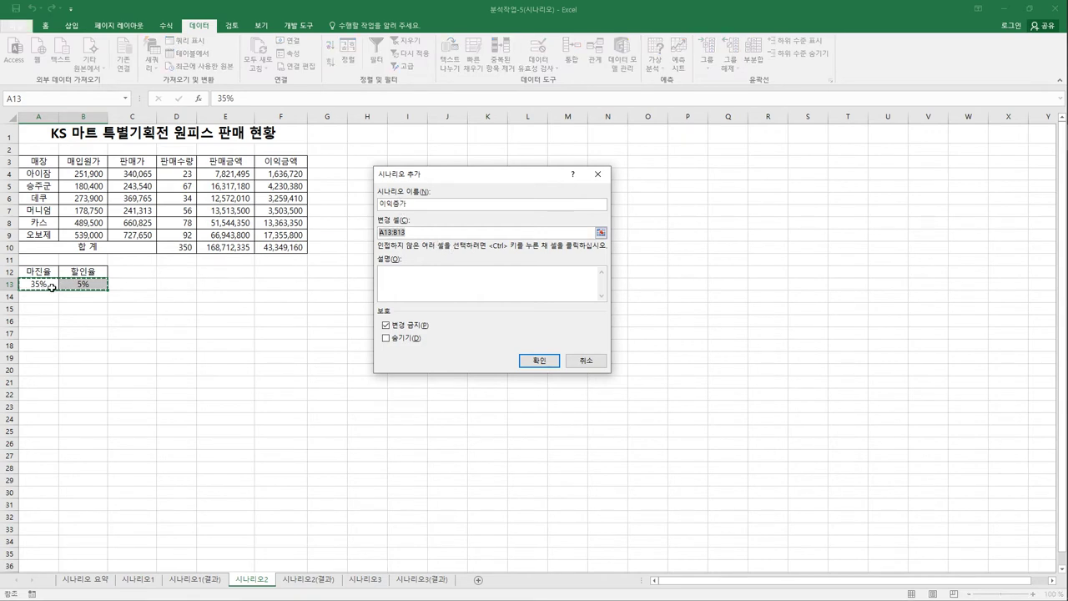
drag(48, 286, 81, 286)
click(523, 362)
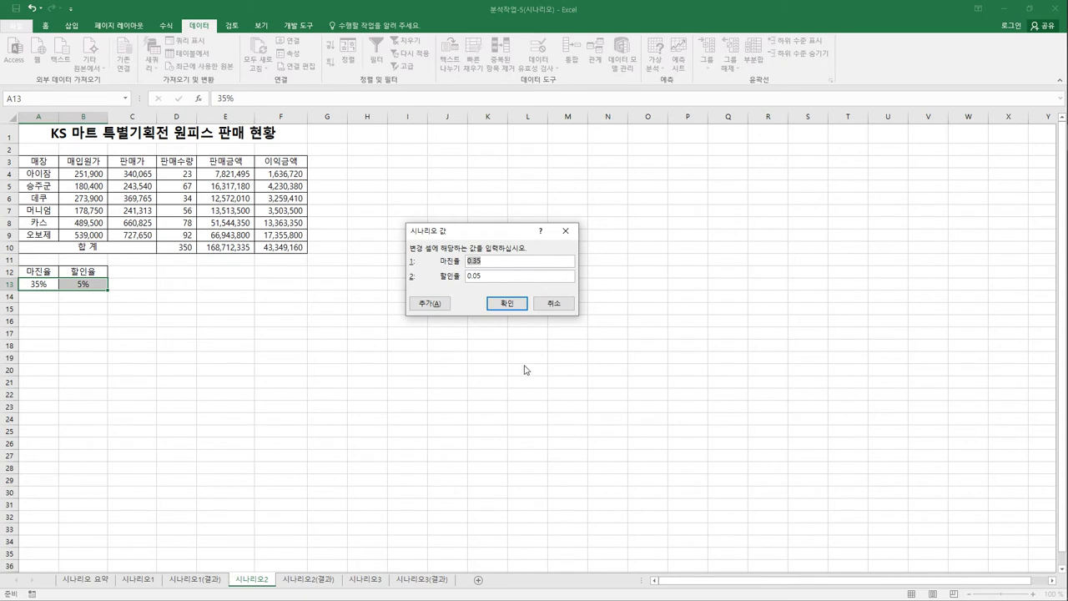
text(45%)
key(Tab)
text(3)
click(428, 304)
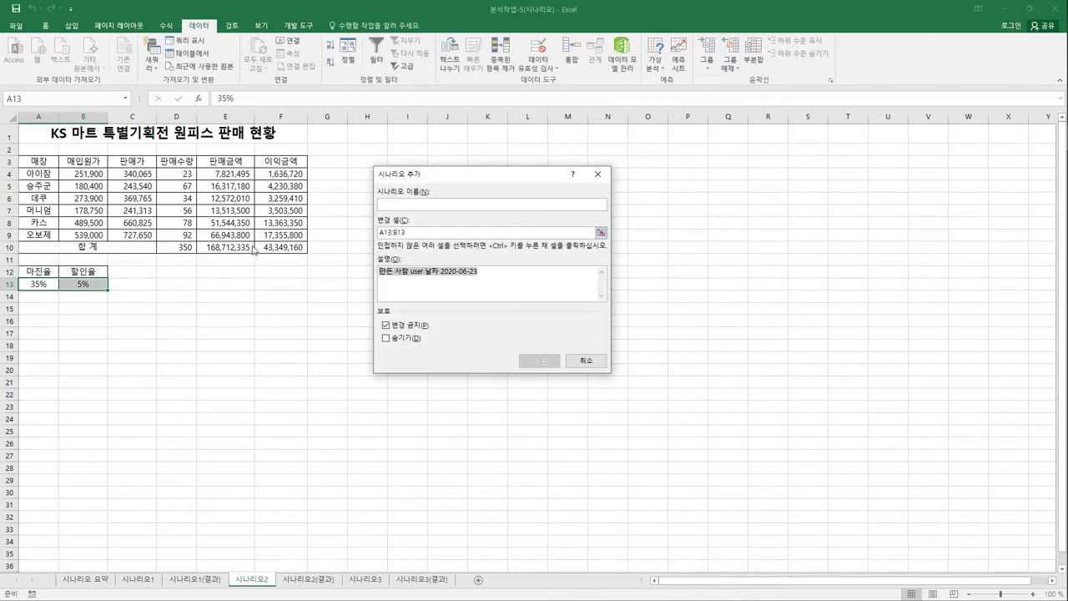
- Add a second scenario named 이익감소 with the description cleared, margin rate 25% and discount rate 8%
key(Delete)
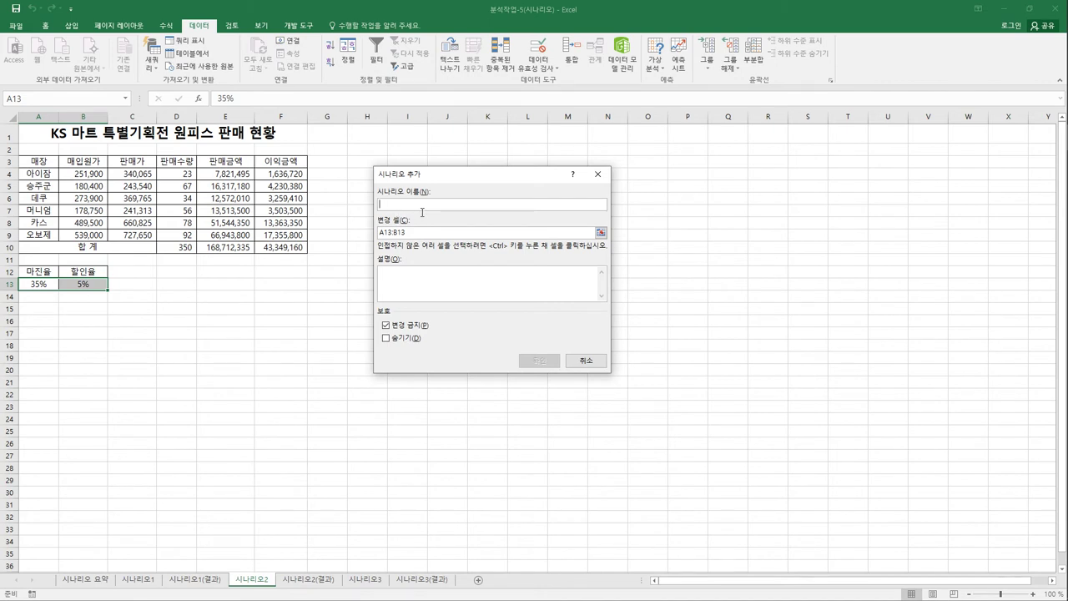
text(이미)
text(감소)
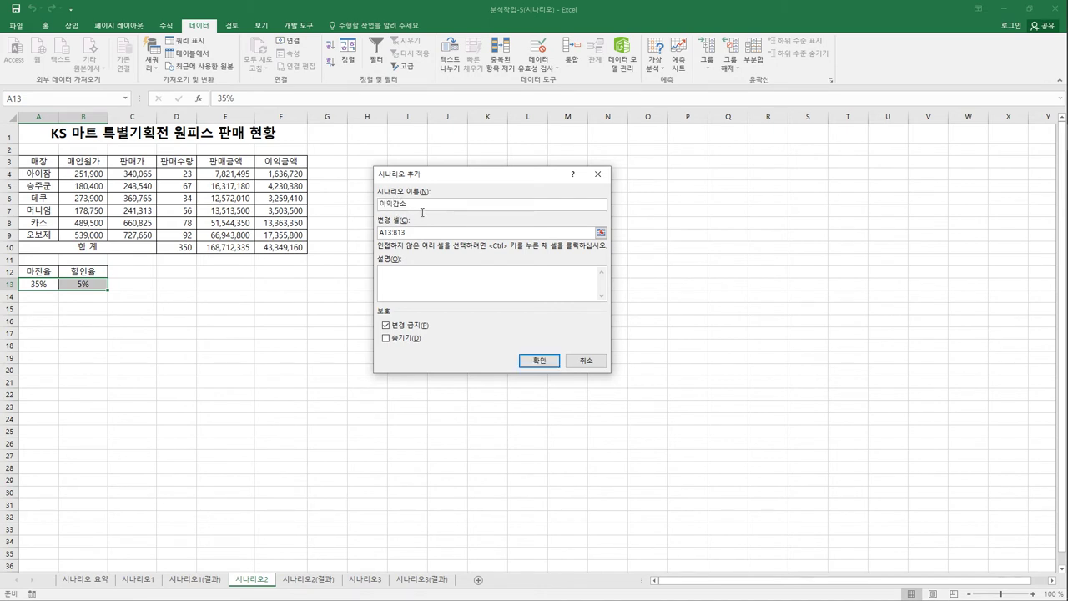
key(Tab)
click(539, 361)
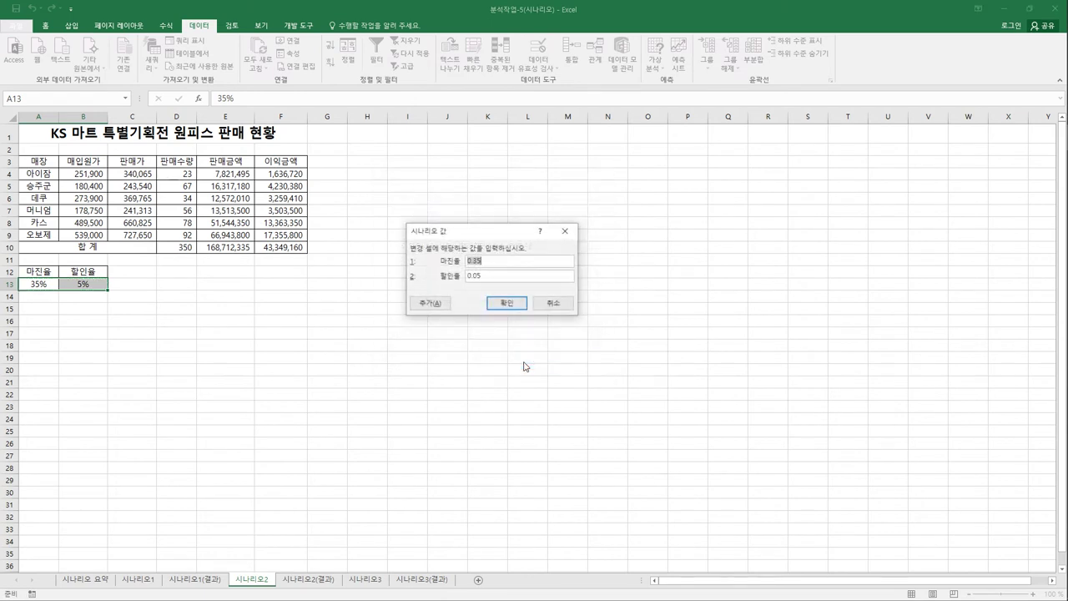
text(25)
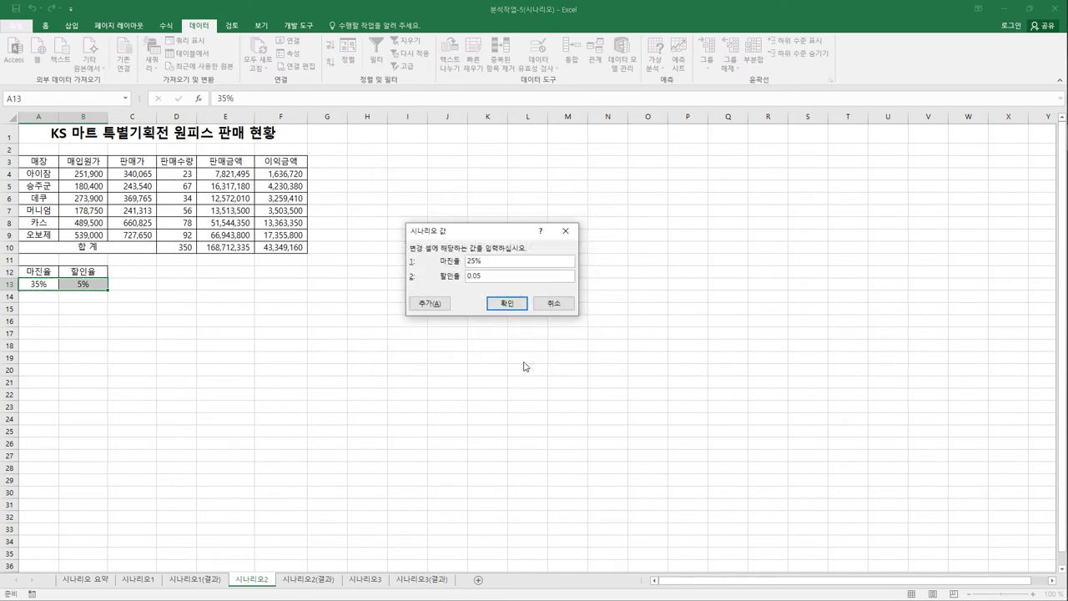
key(Tab)
text(8)
click(508, 307)
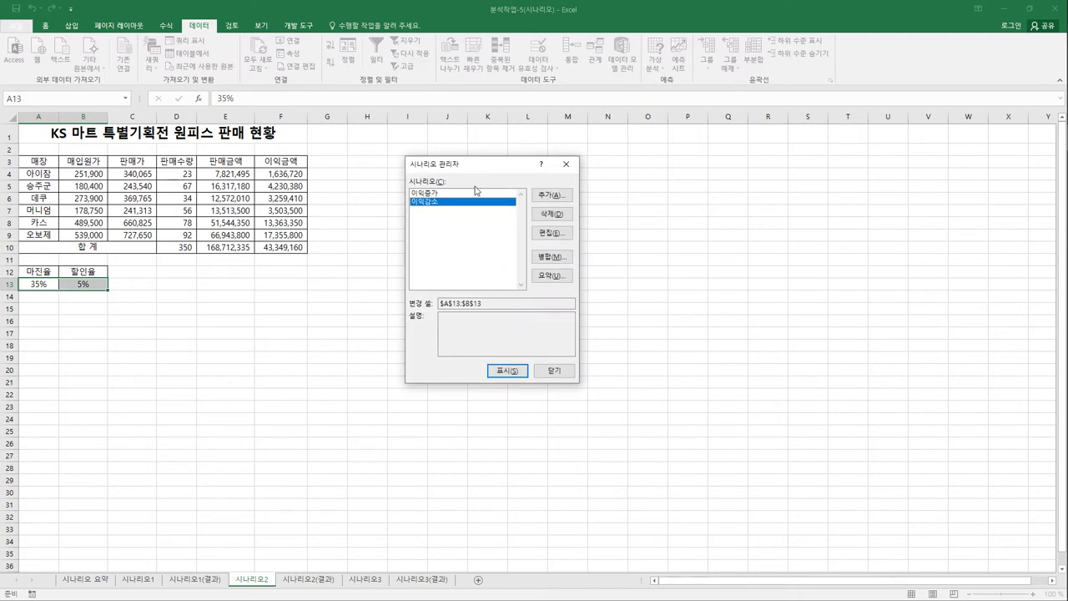
- Create a scenario summary report with the sales amount and profit totals E10:F10 as result cells
click(440, 194)
click(439, 204)
click(550, 275)
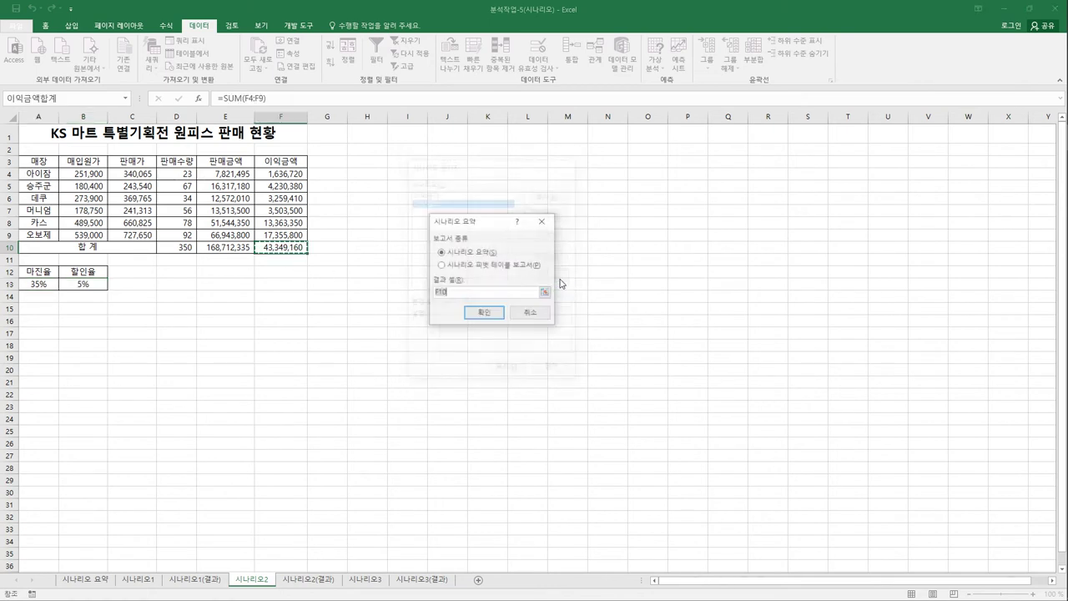
click(238, 250)
drag(237, 253, 276, 251)
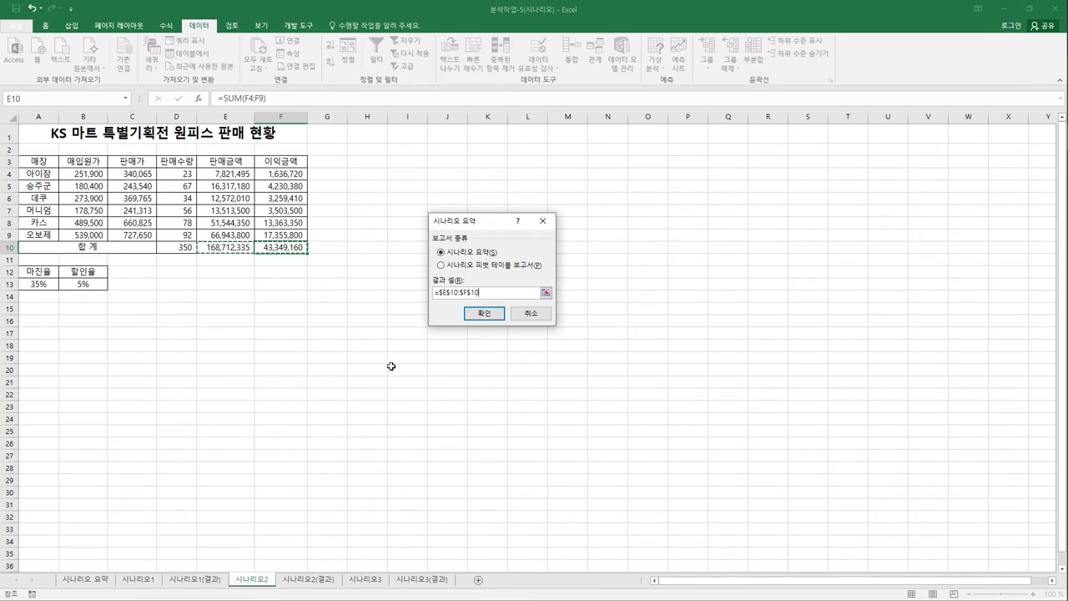
click(486, 315)
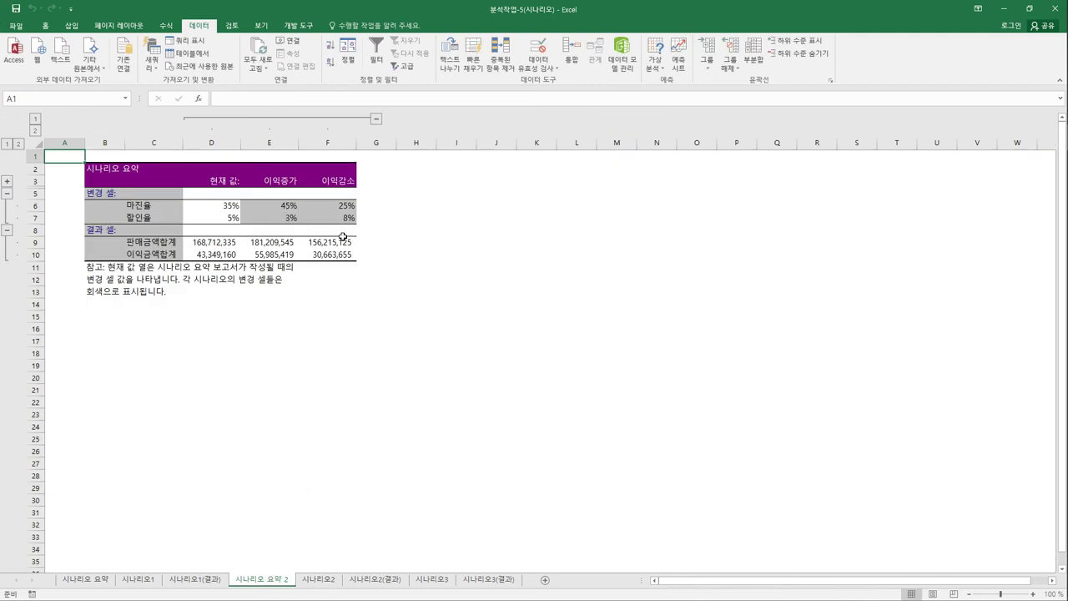
- Compare the new scenario summary report with the 시나리오2(결과) sheet
click(374, 579)
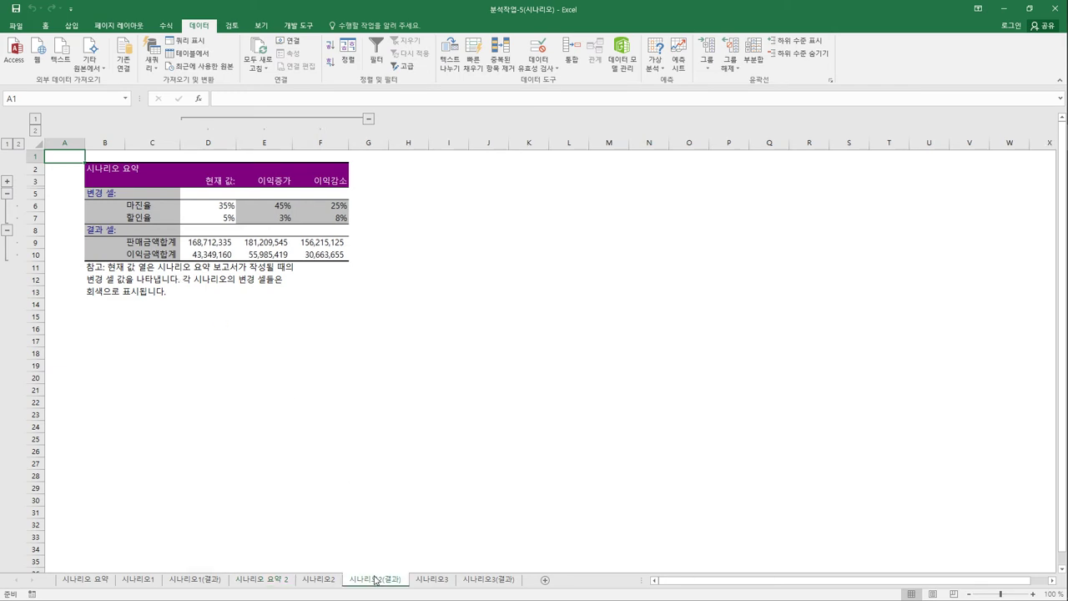
click(277, 581)
click(362, 582)
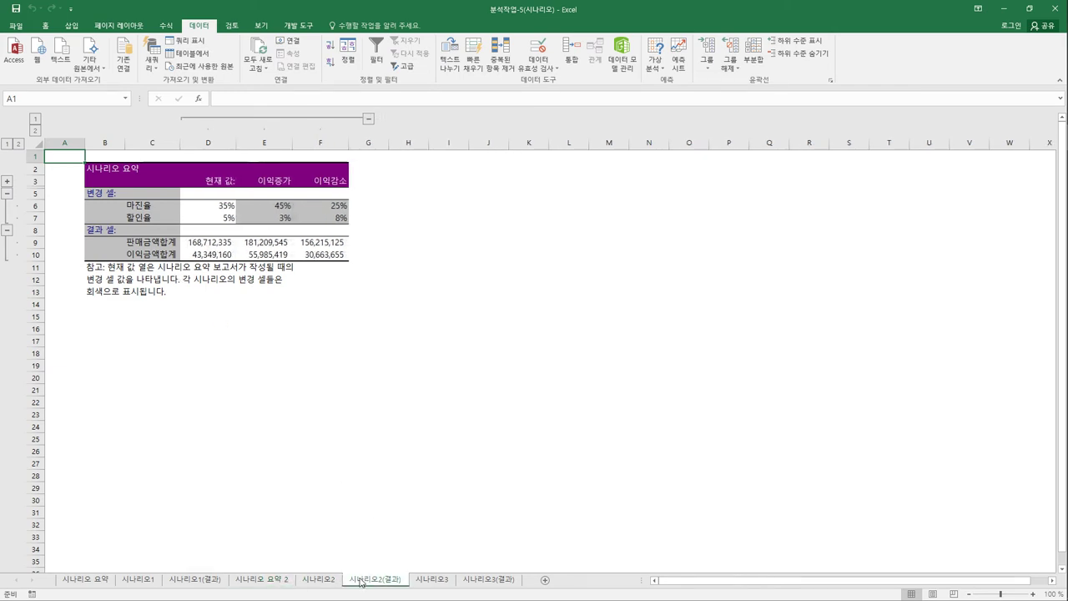
- Examine the tuition and instructor fee cells A14:B14 and the profit total H10 on the 시나리오3 sheet
click(440, 582)
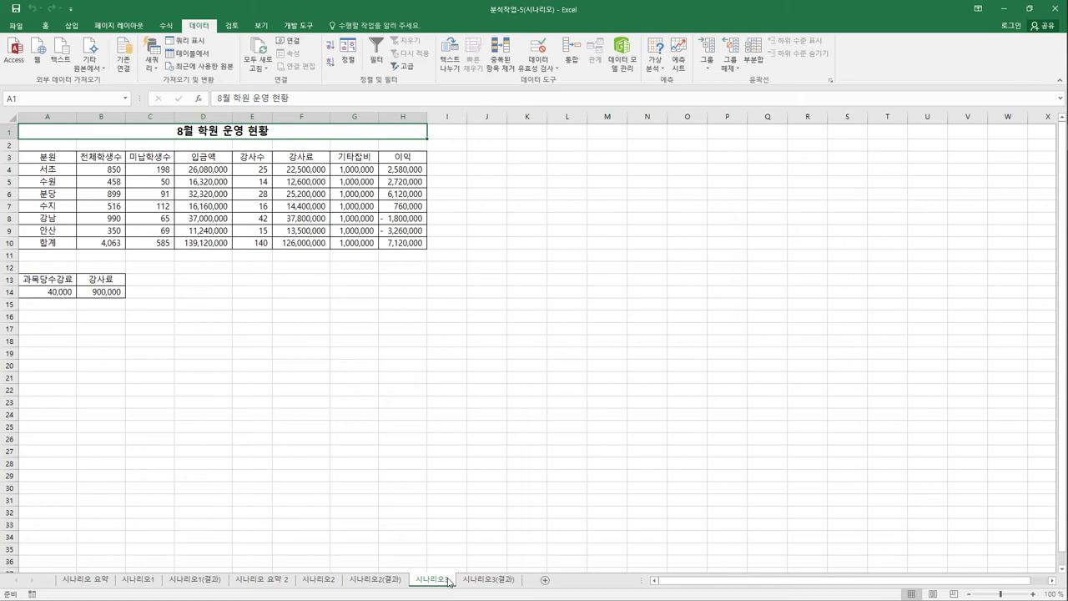
click(63, 292)
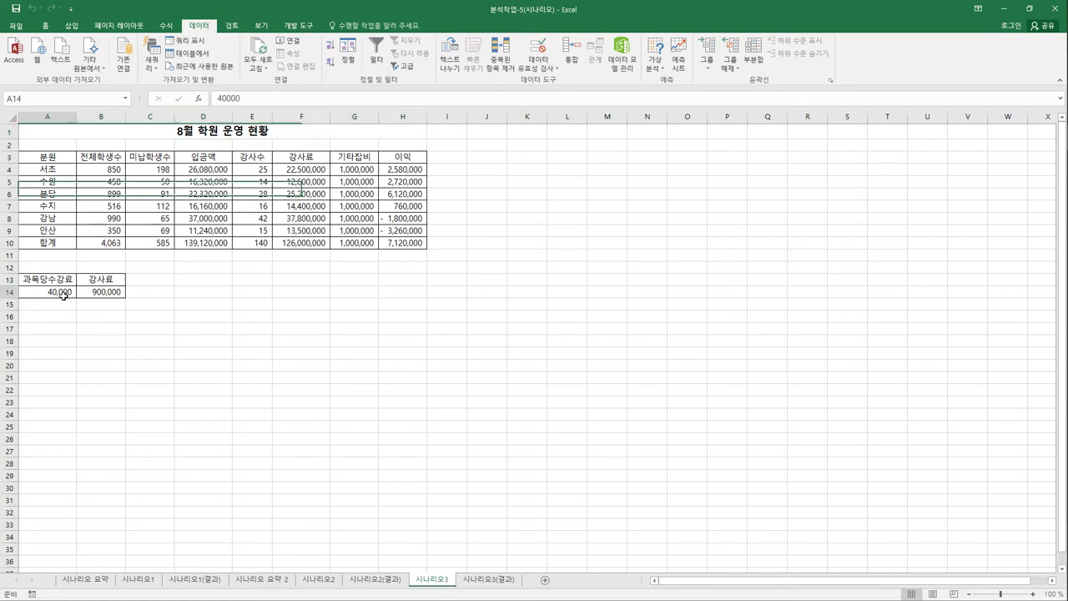
click(94, 292)
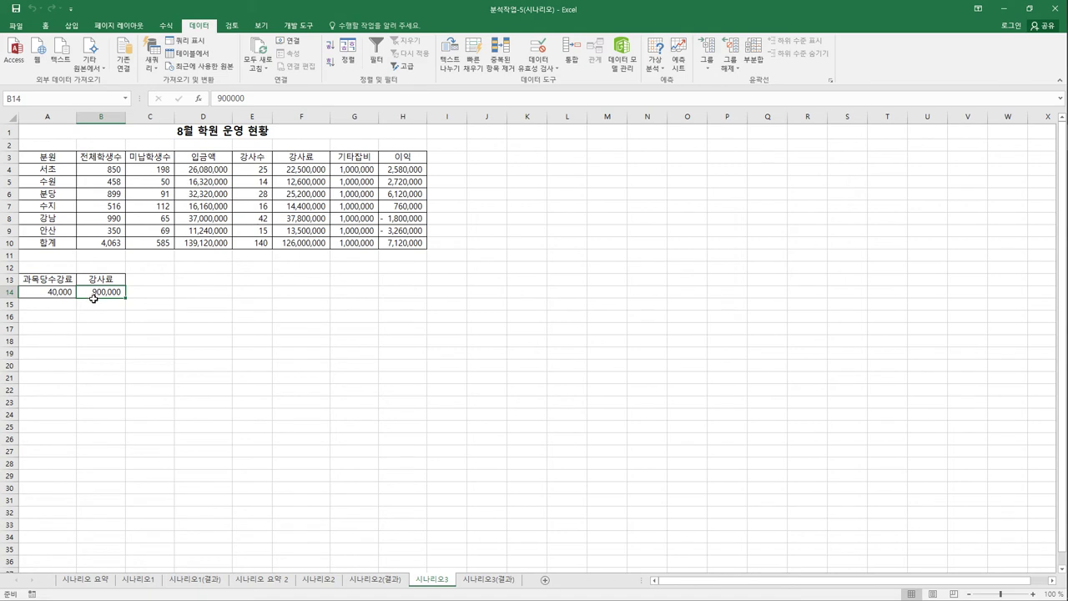
click(411, 248)
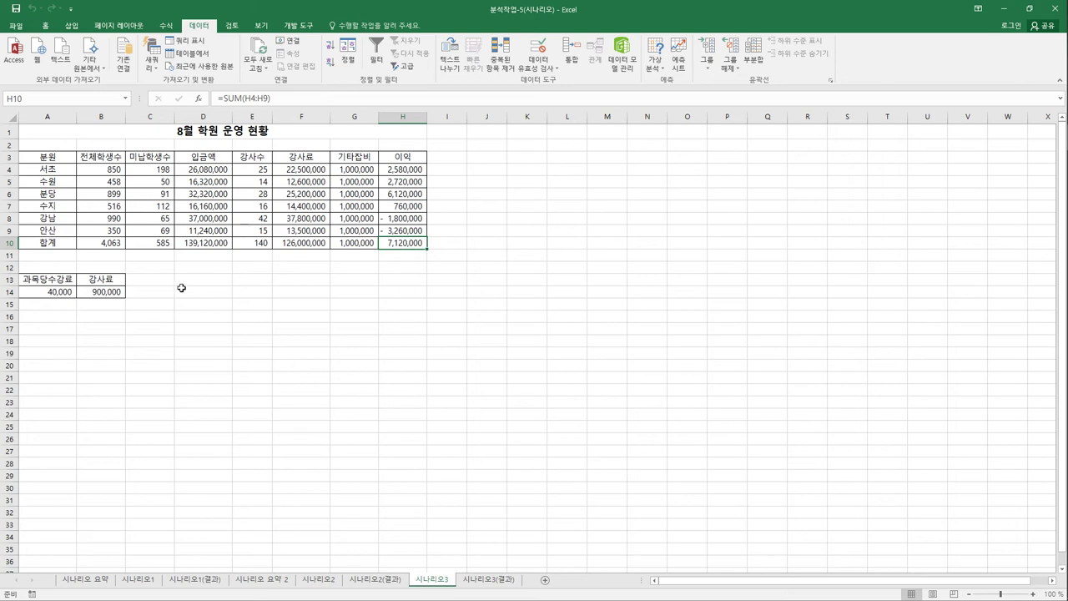
click(70, 294)
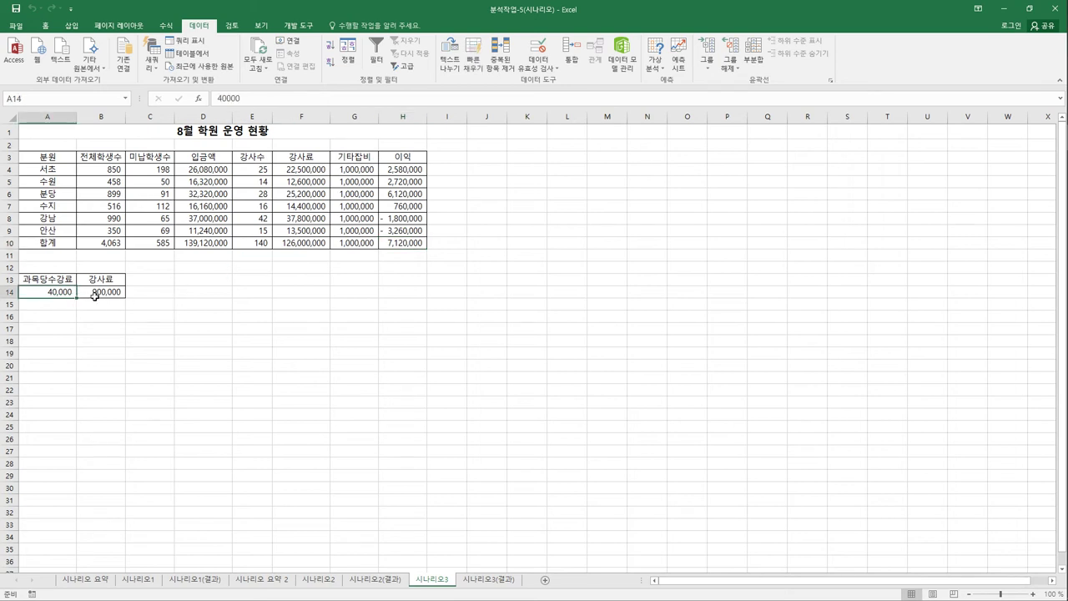
click(93, 293)
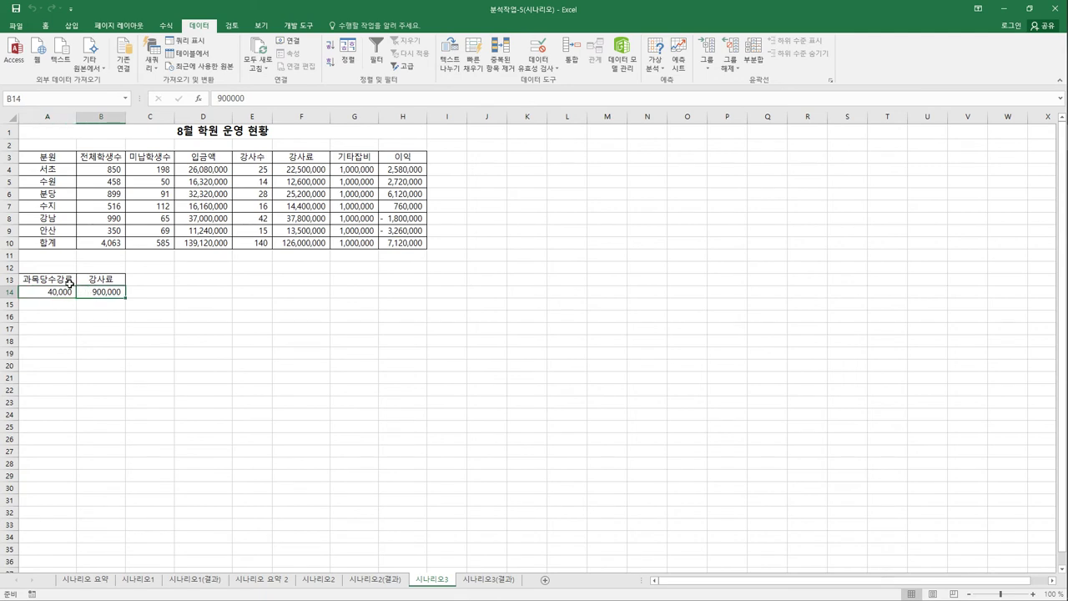
drag(71, 281, 68, 294)
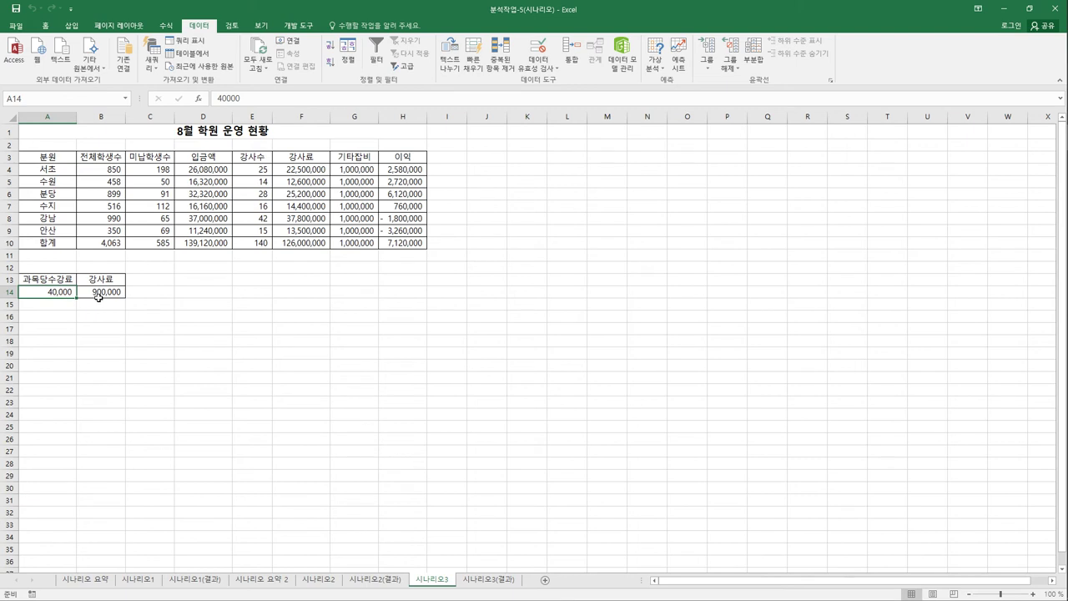
click(97, 296)
click(72, 293)
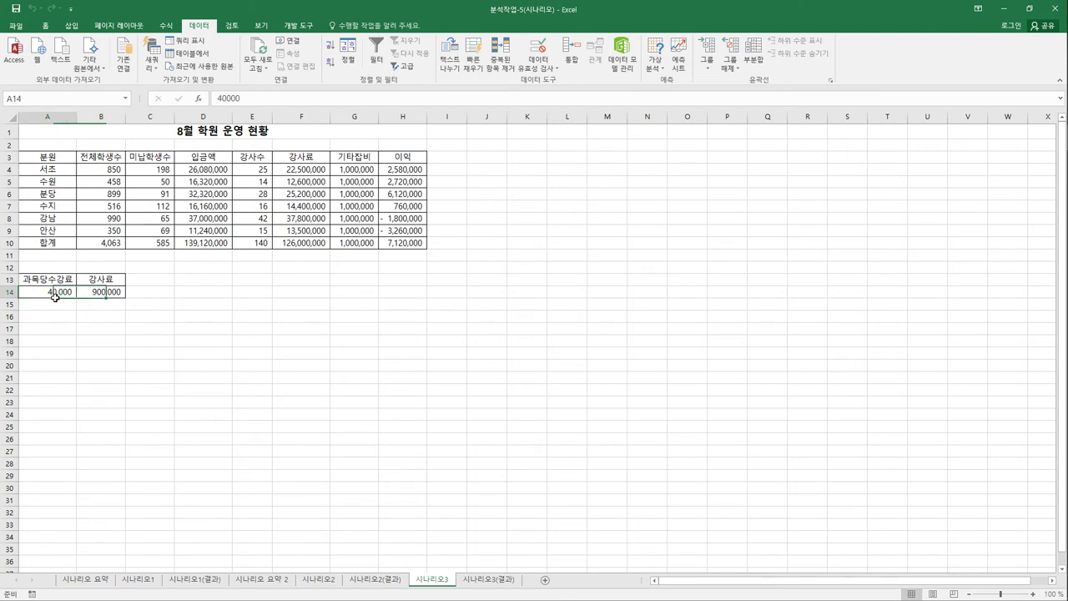
- Create cell names for A14 and B14 from the first-row labels of the selection A13:B14
click(55, 282)
drag(55, 283, 96, 293)
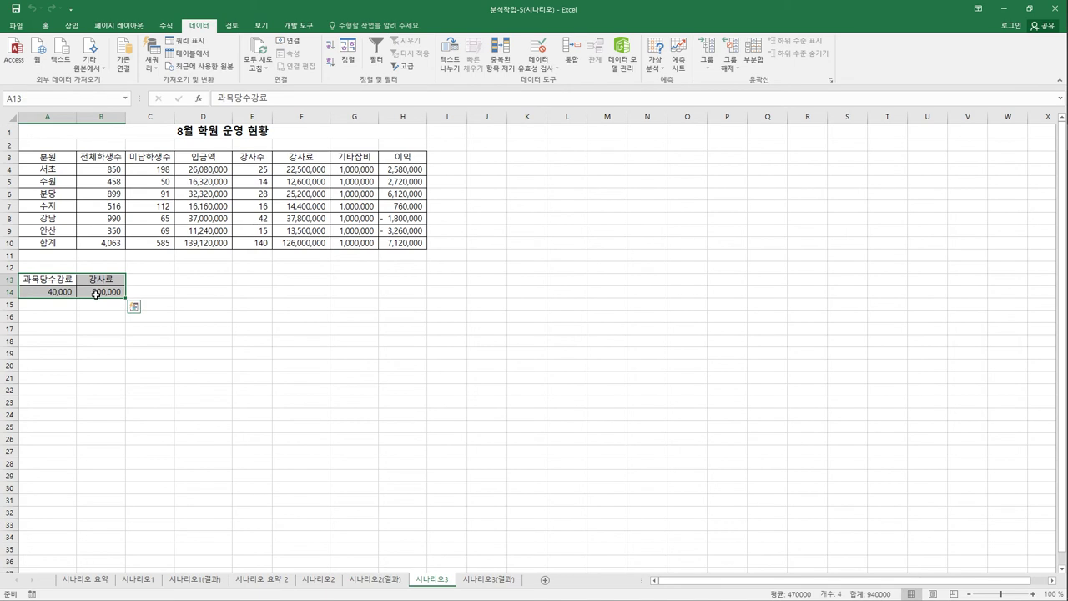
click(166, 26)
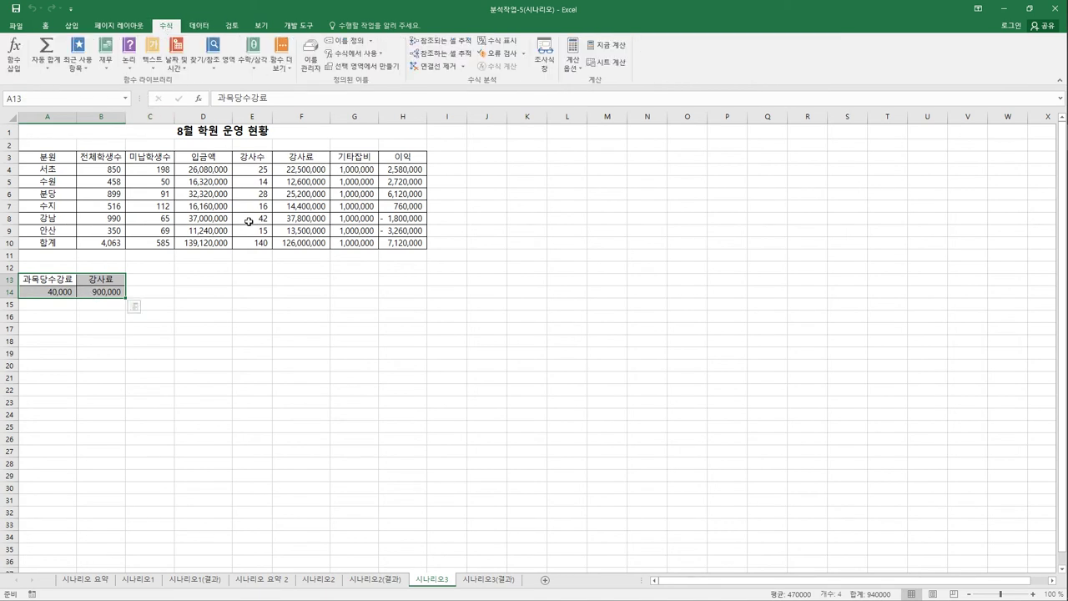
click(362, 66)
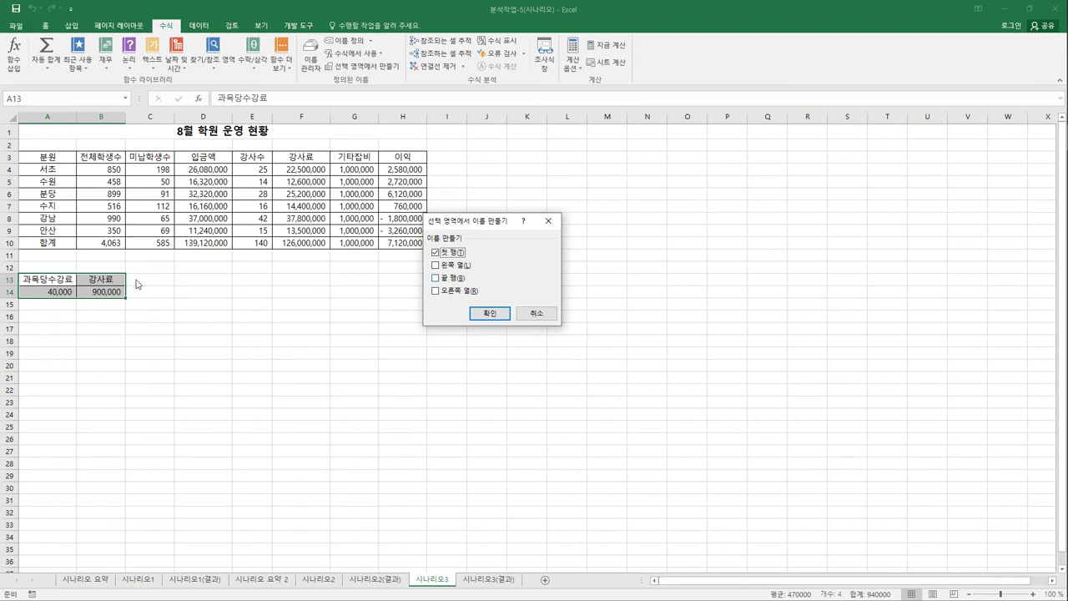
click(491, 320)
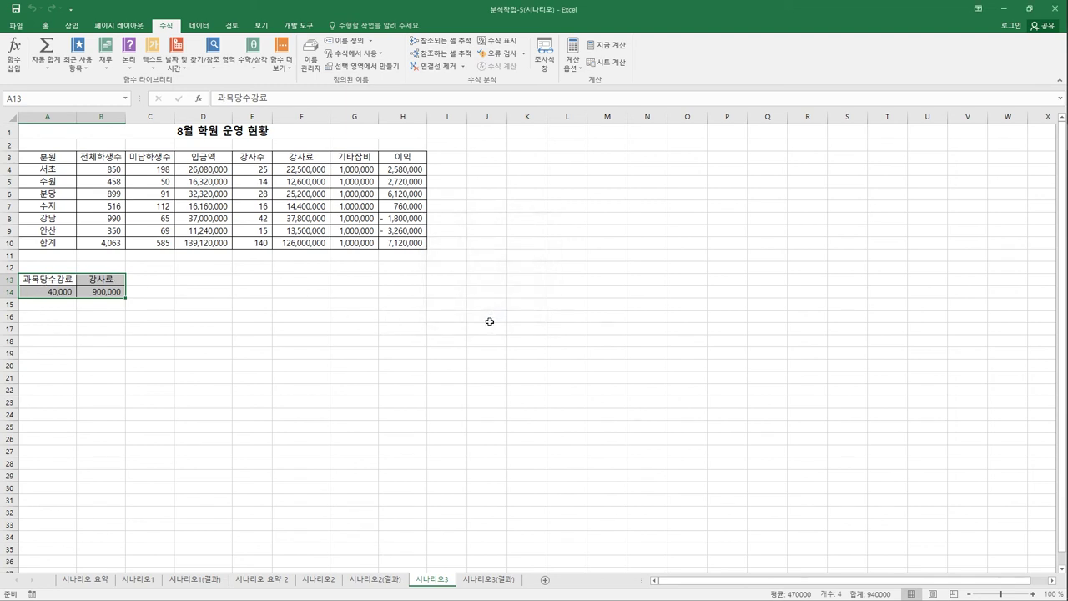
click(59, 294)
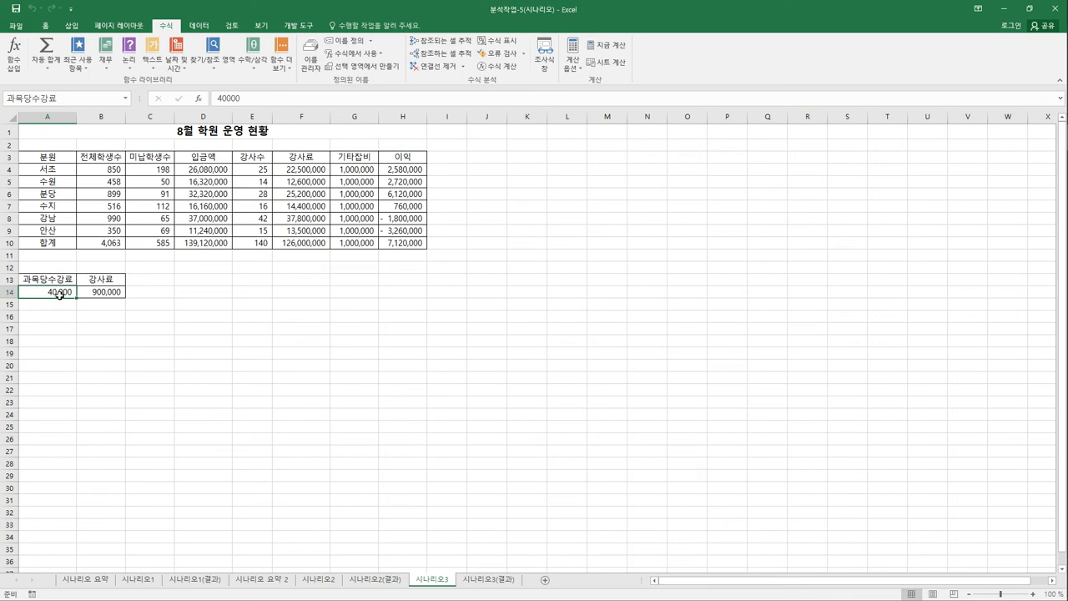
click(101, 294)
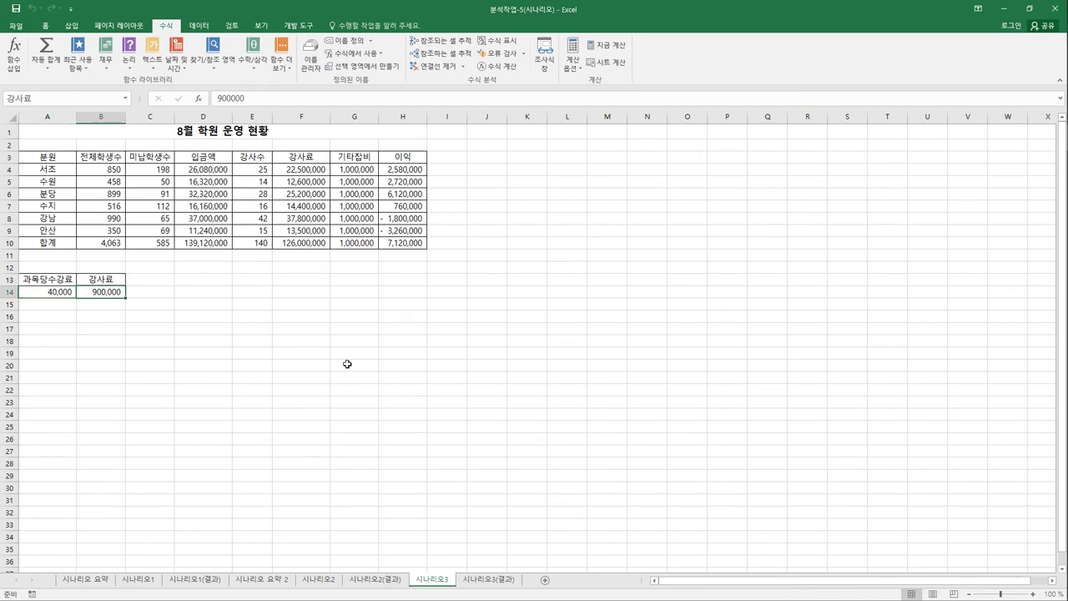
- Name the profit total cell H10 이익합계
click(397, 243)
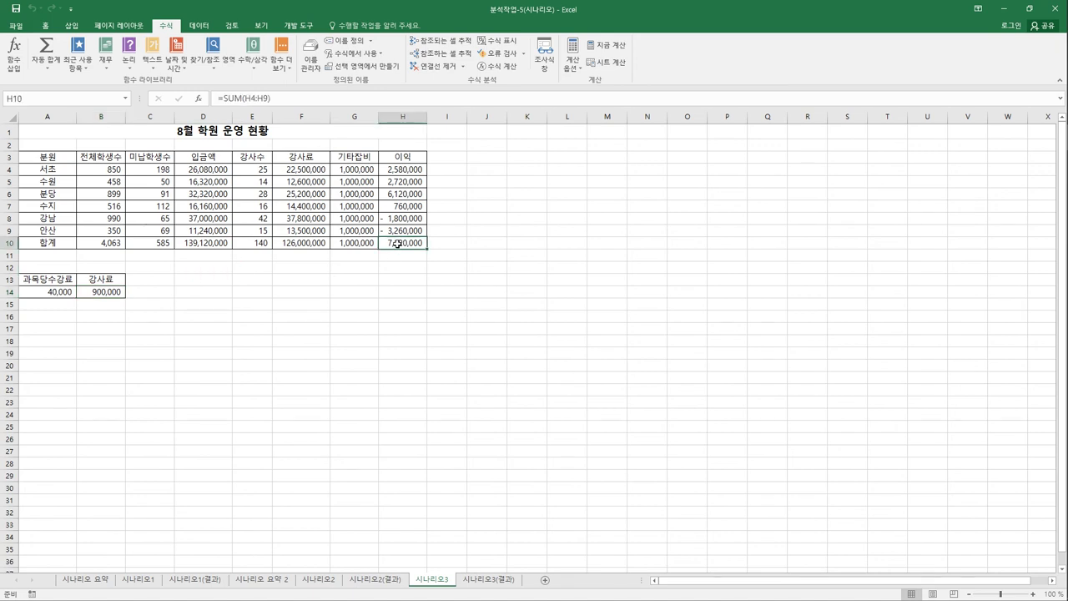
click(32, 104)
text(이익합계)
key(Return)
- Add a scenario named 10%인상 with A14:B14 as changing cells and the description cleared
drag(50, 293, 85, 294)
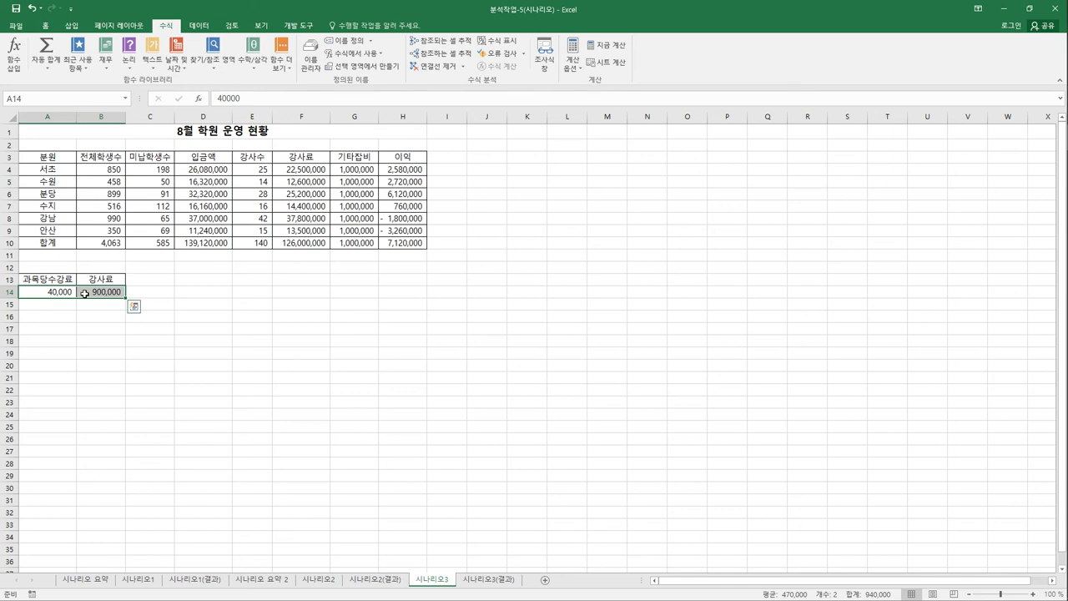
click(198, 26)
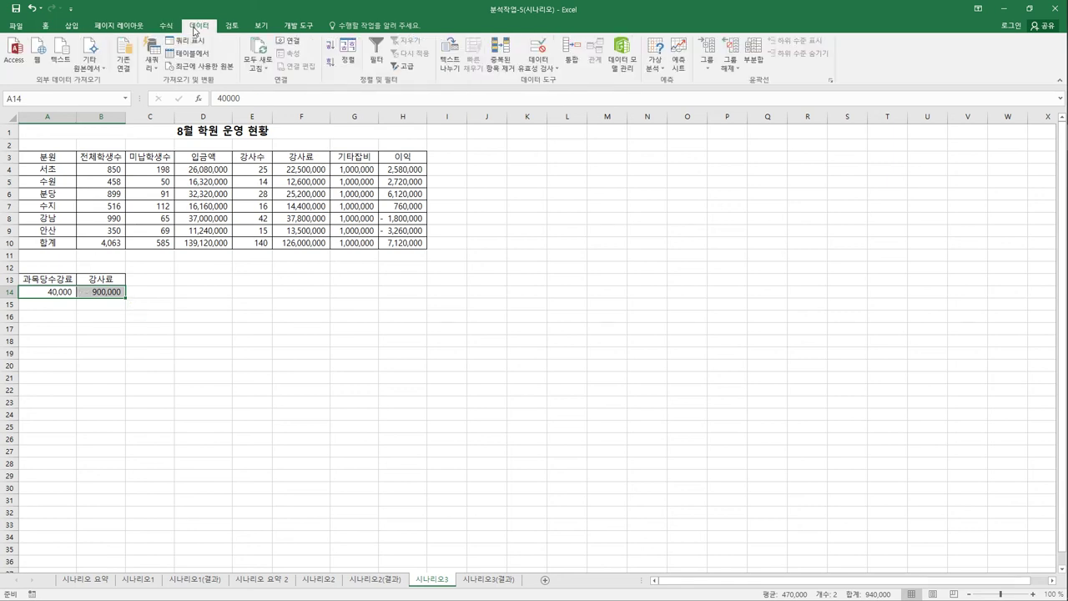
click(657, 65)
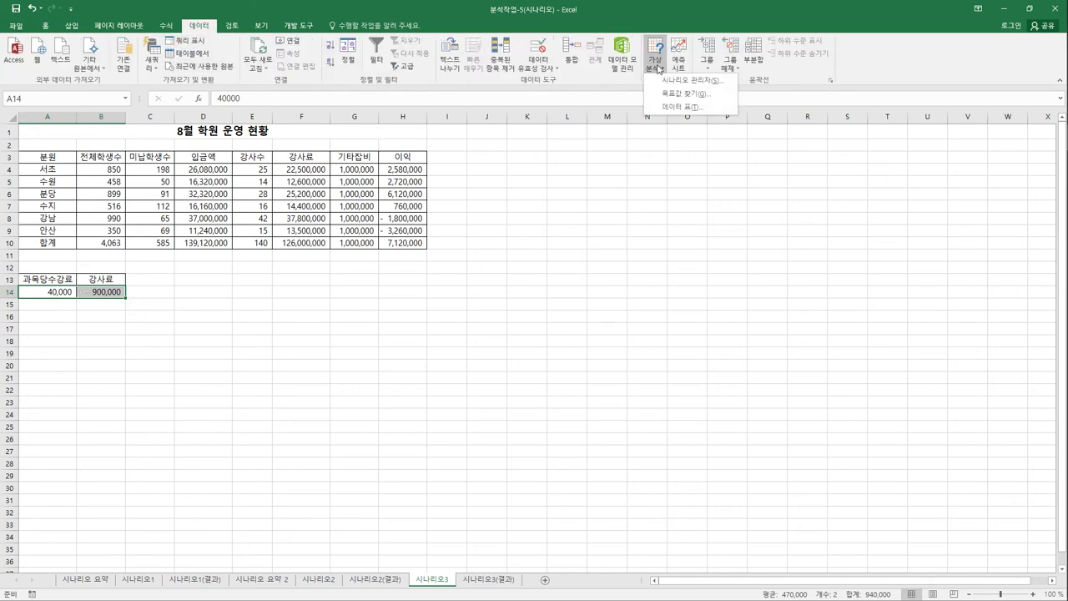
click(668, 84)
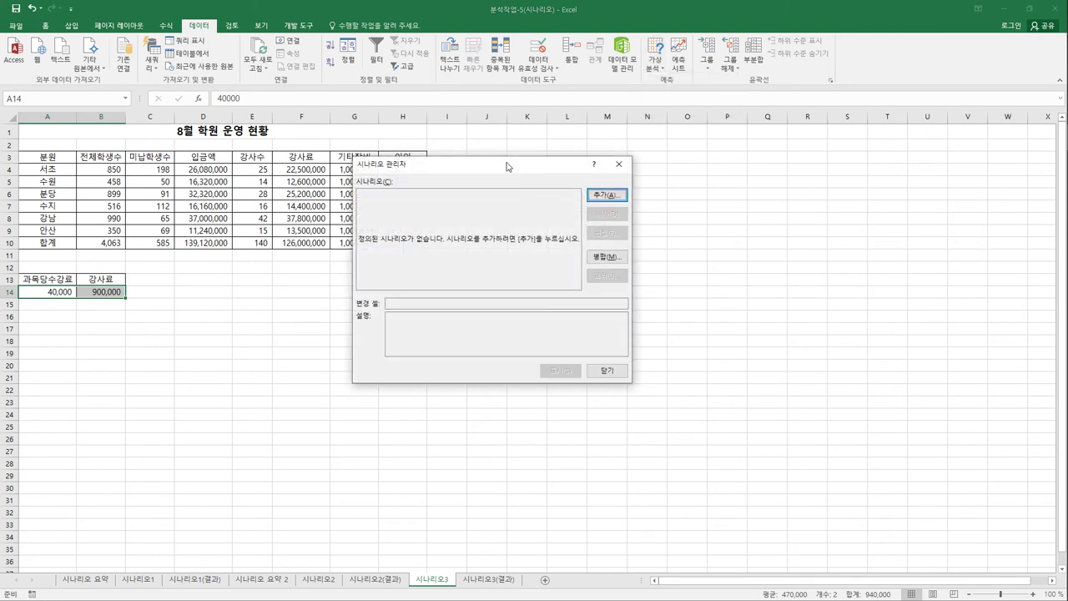
drag(502, 158, 610, 193)
click(710, 221)
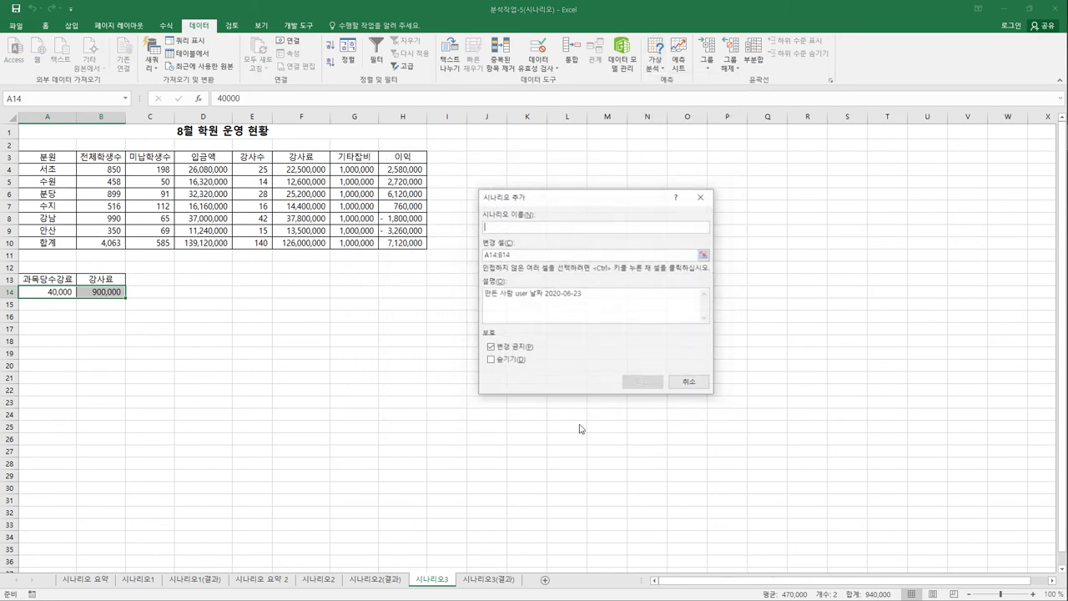
drag(584, 295, 389, 298)
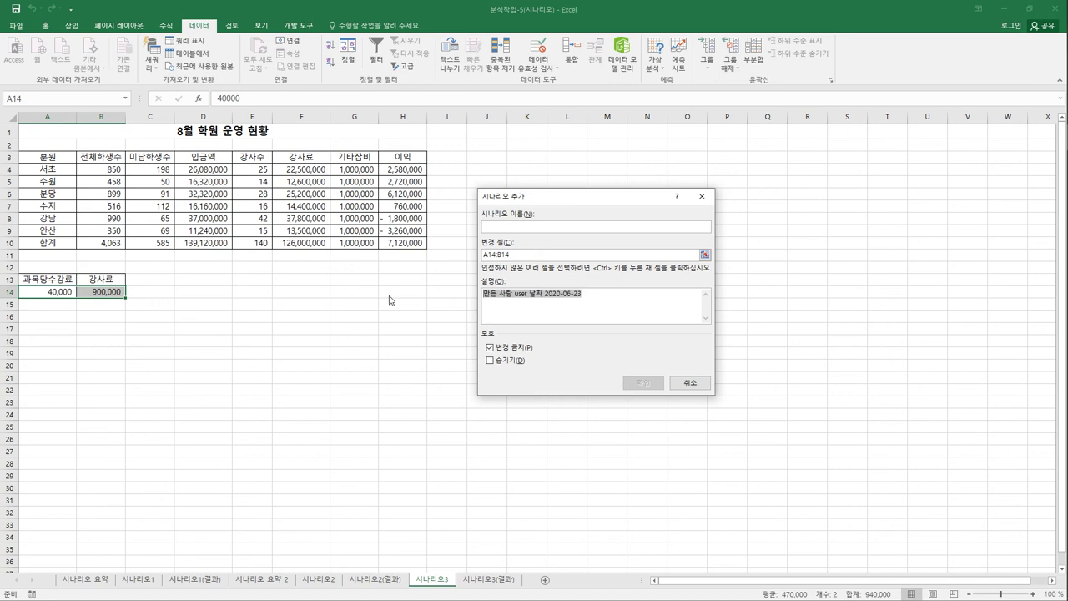
key(Delete)
click(520, 227)
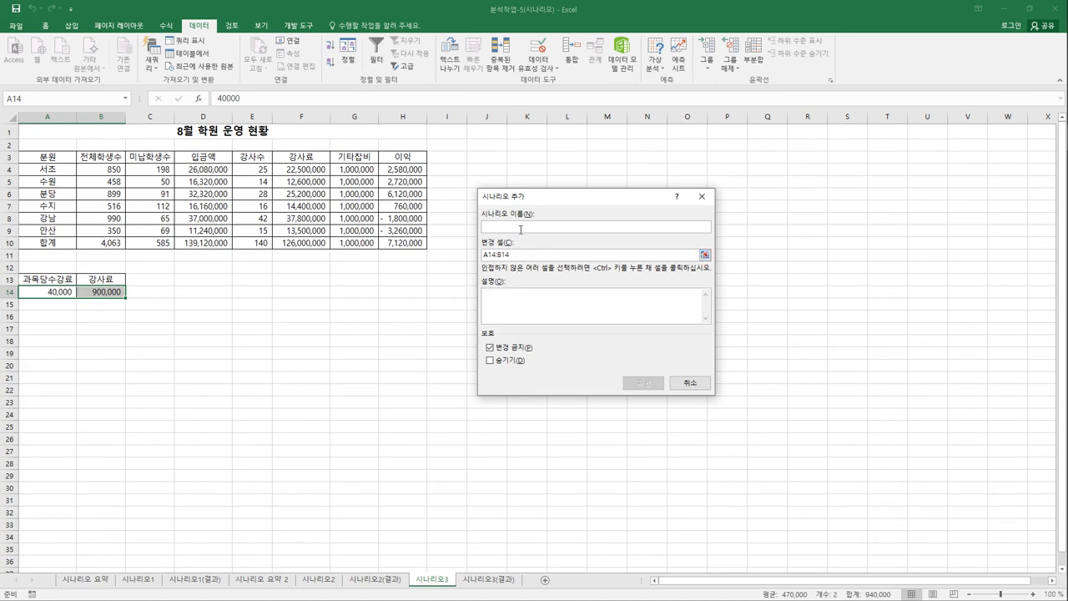
text(10%인상)
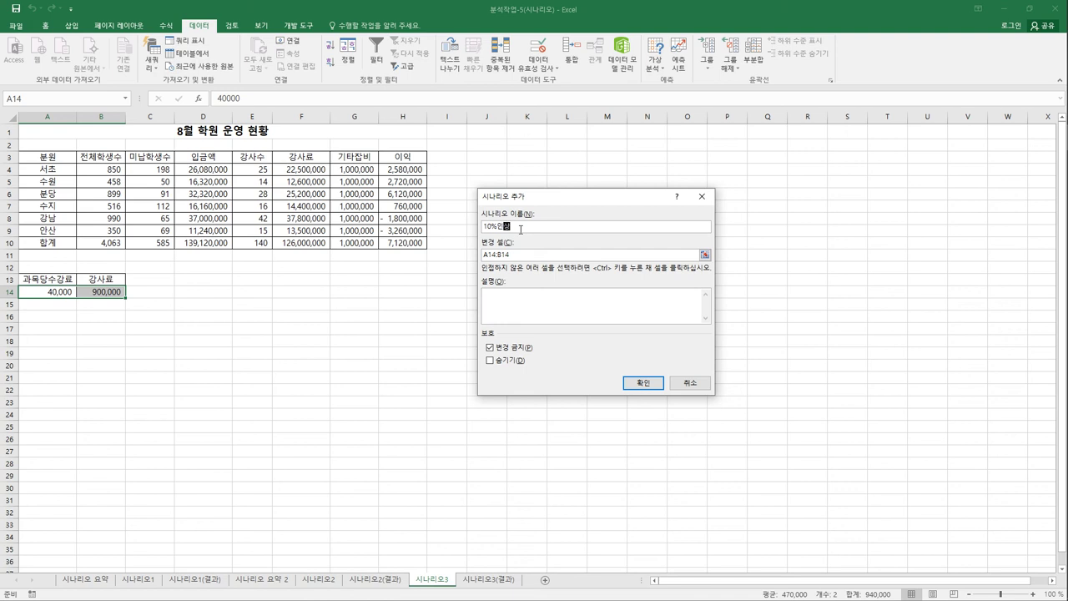
click(636, 383)
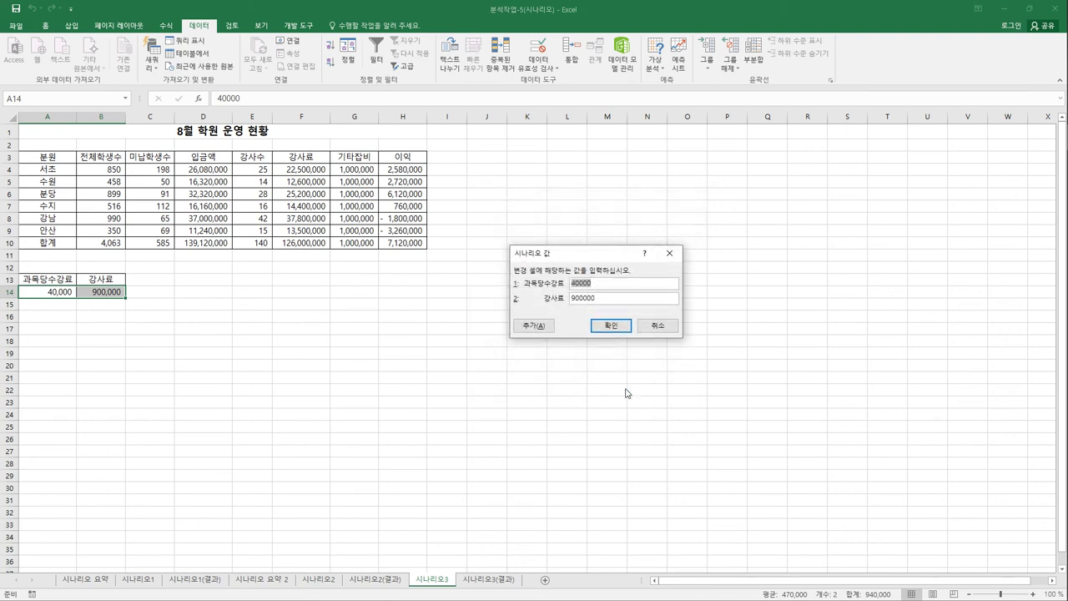
- Set the scenario's 과목당수강료 value to 44000 and its 강사료 value to 990000
text(44000)
key(Tab)
text(99000)
- Add a second scenario named 20%인상 with the description cleared, 과목당수강료 48000 and 강사료 1080000
click(523, 327)
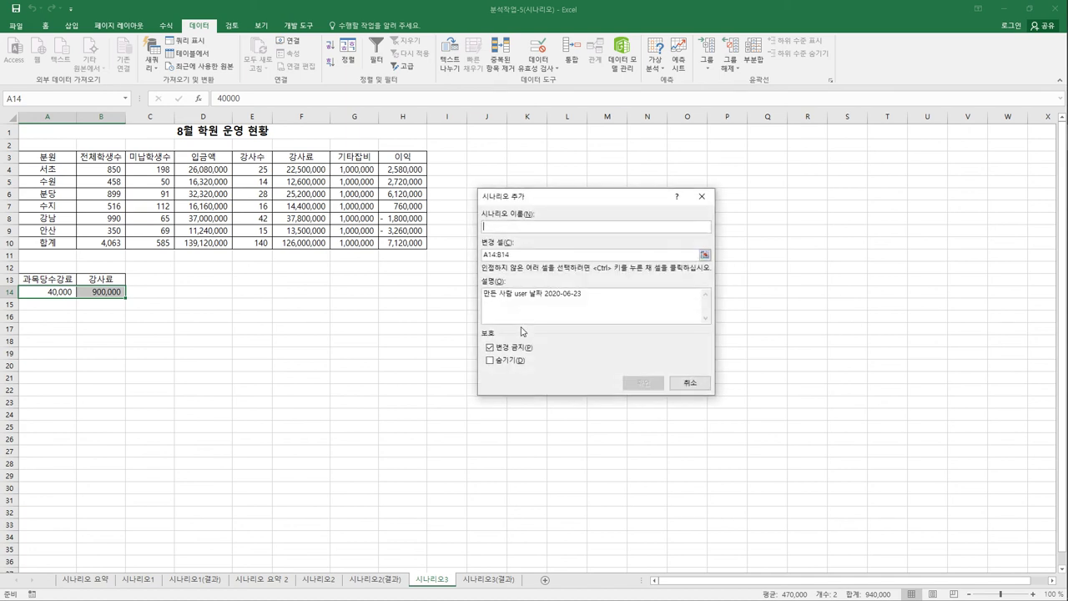
drag(594, 293, 464, 295)
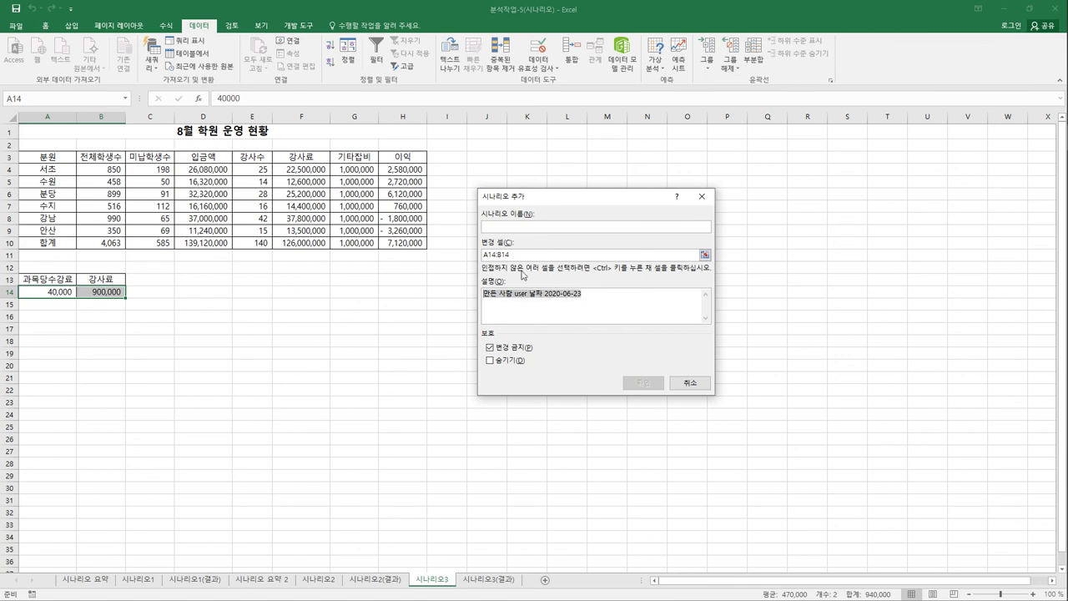
key(Delete)
click(525, 233)
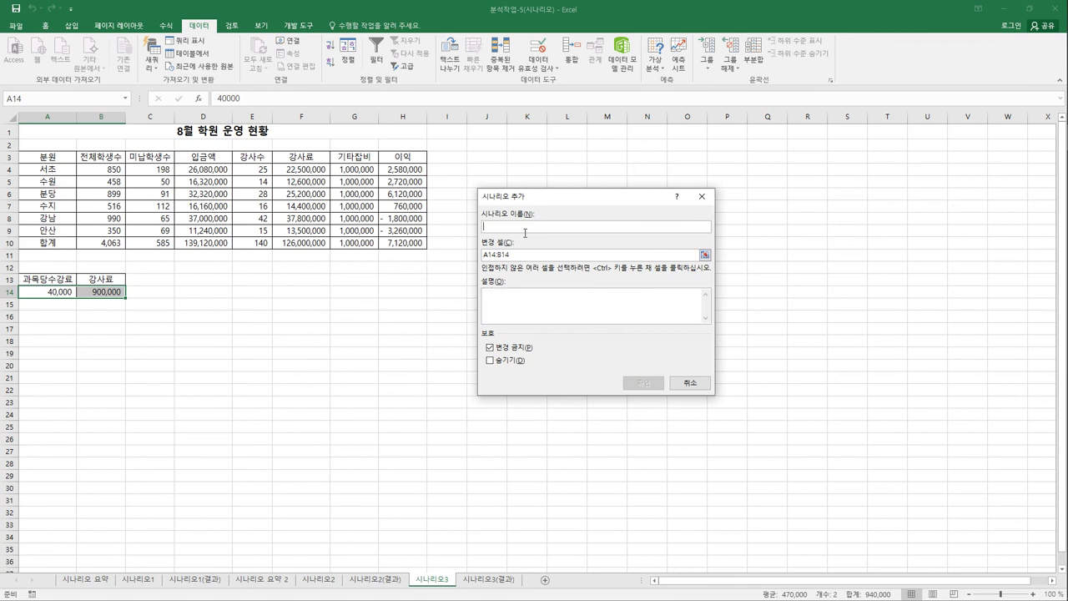
text(20%인ㅅ)
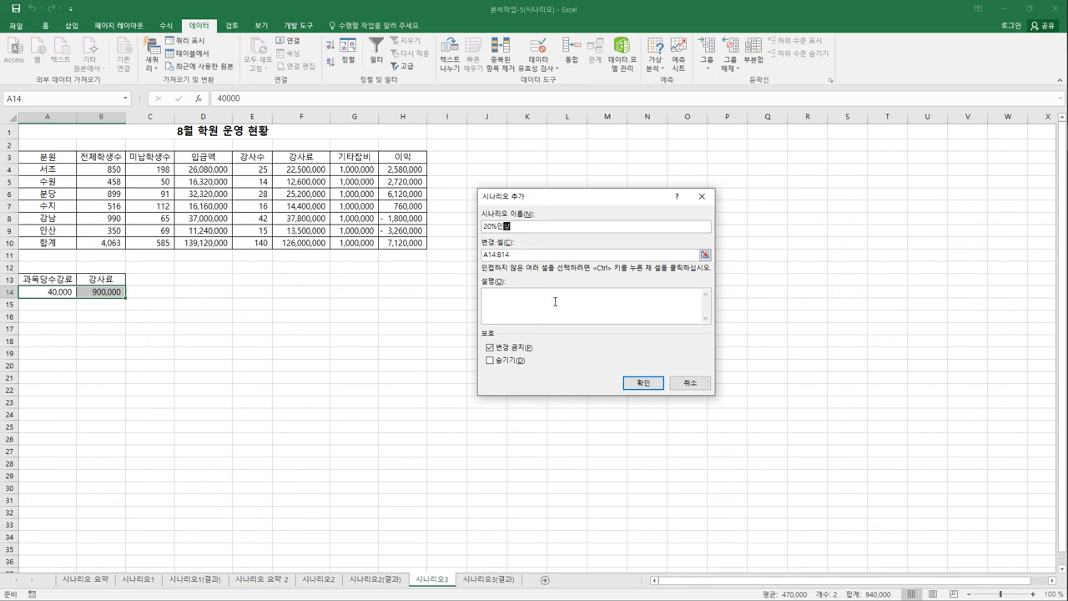
click(645, 384)
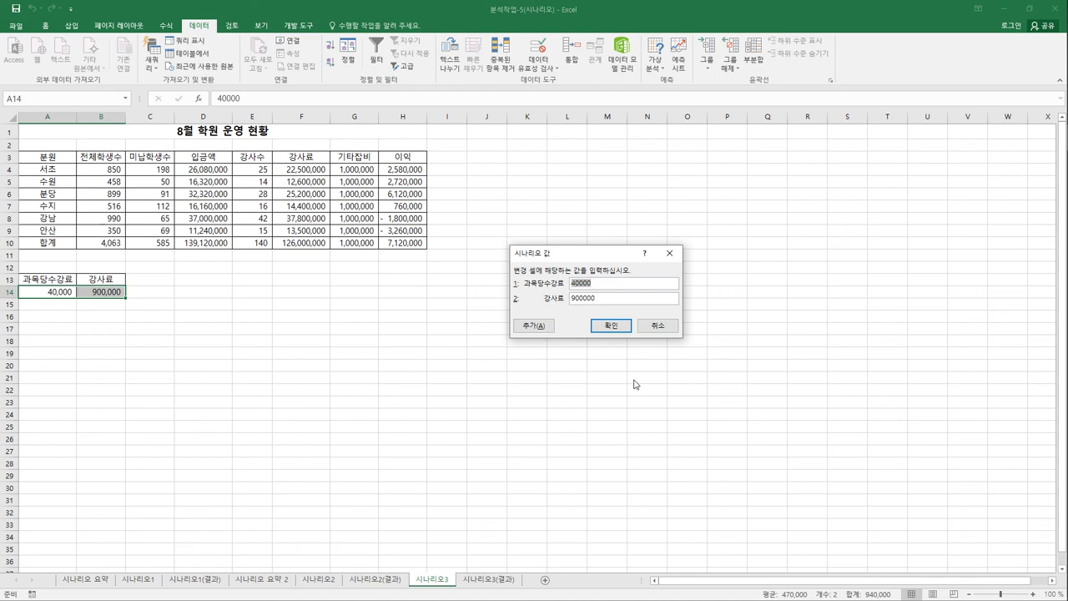
text(48000)
double_click(590, 304)
text(10800)
click(610, 325)
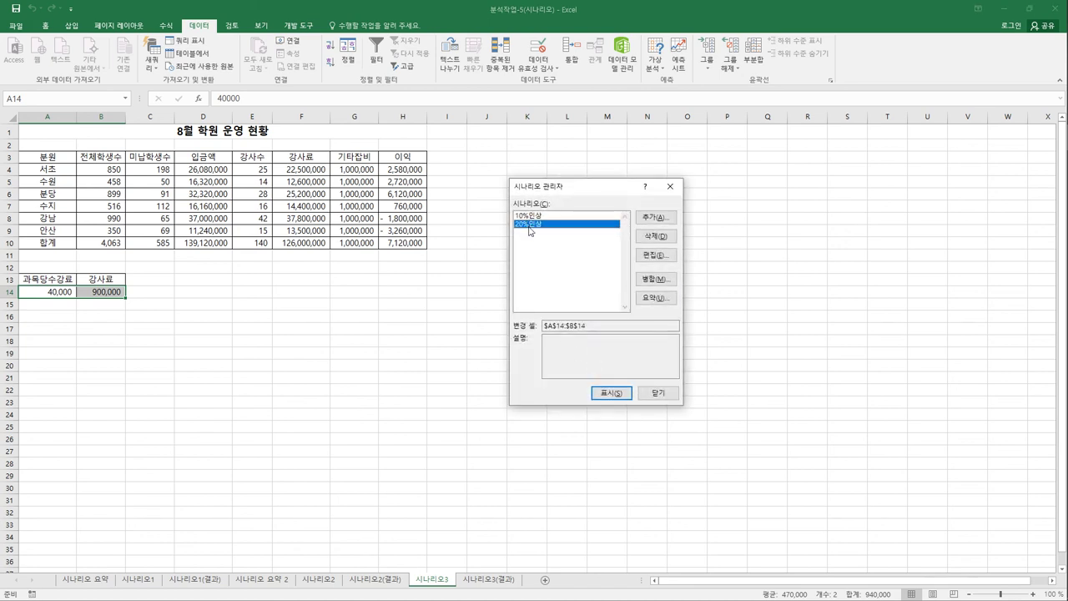
- Create a scenario summary report with the profit total H10 as result cell and compare it with the 시나리오3(결과) sheet
click(654, 298)
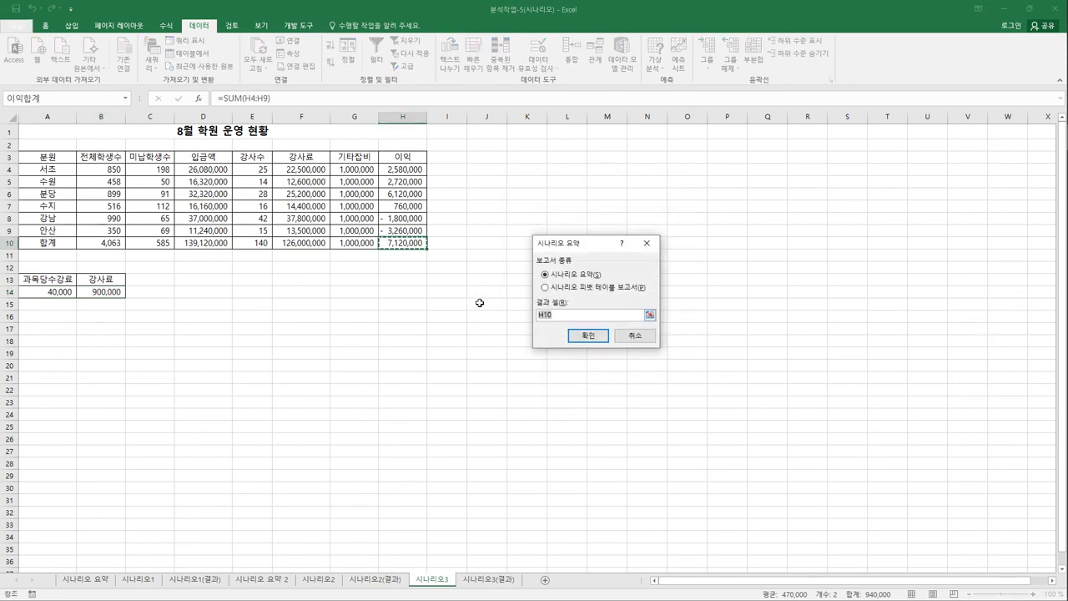
click(596, 338)
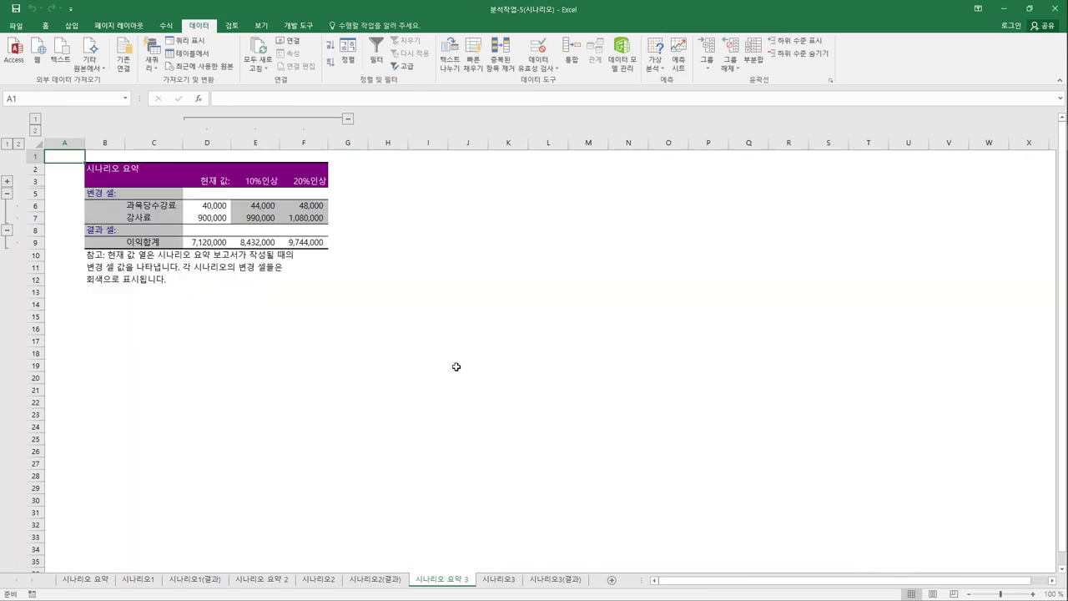
click(555, 581)
click(441, 582)
click(547, 581)
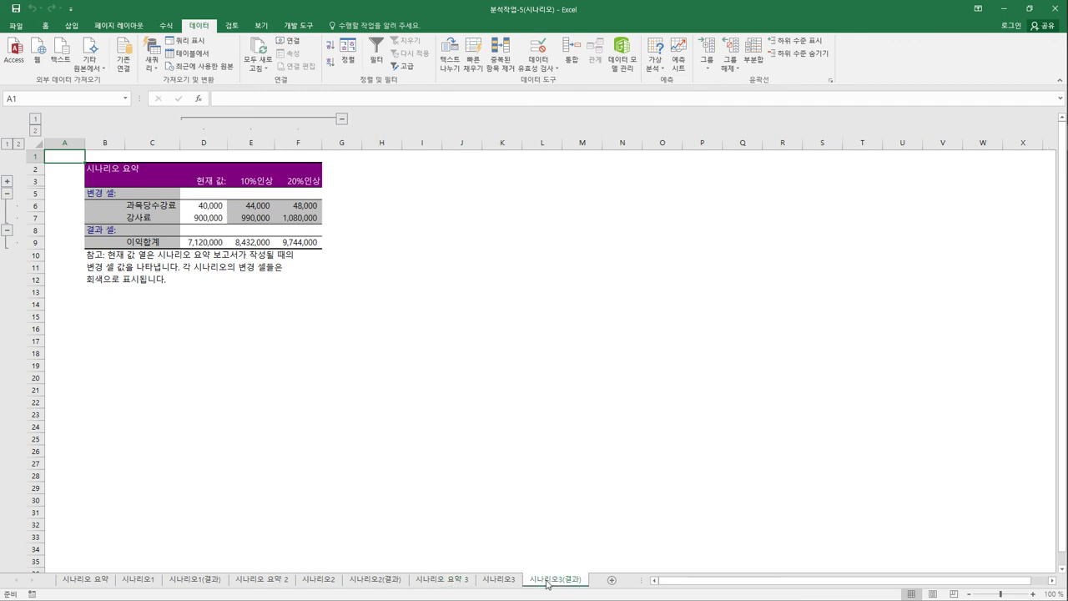